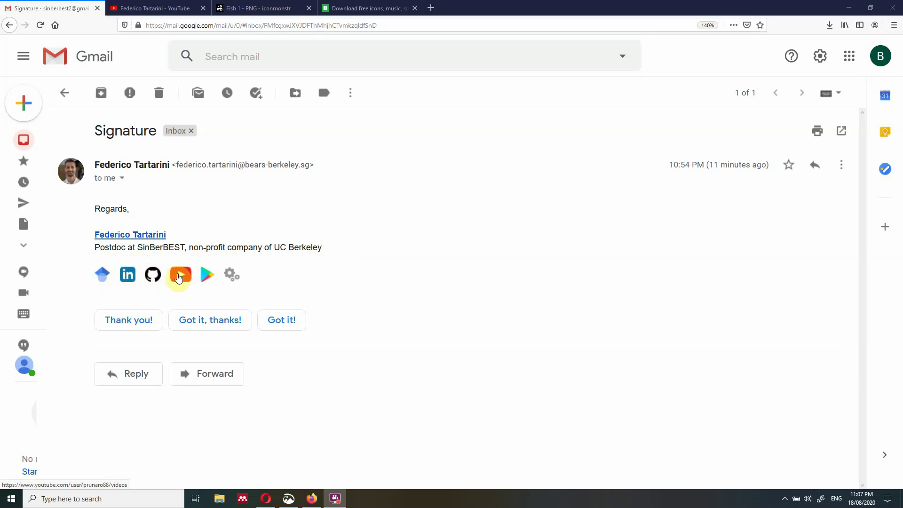
Step: Check the GitHub and Google Scholar links in the received email's signature
left_click(153, 279)
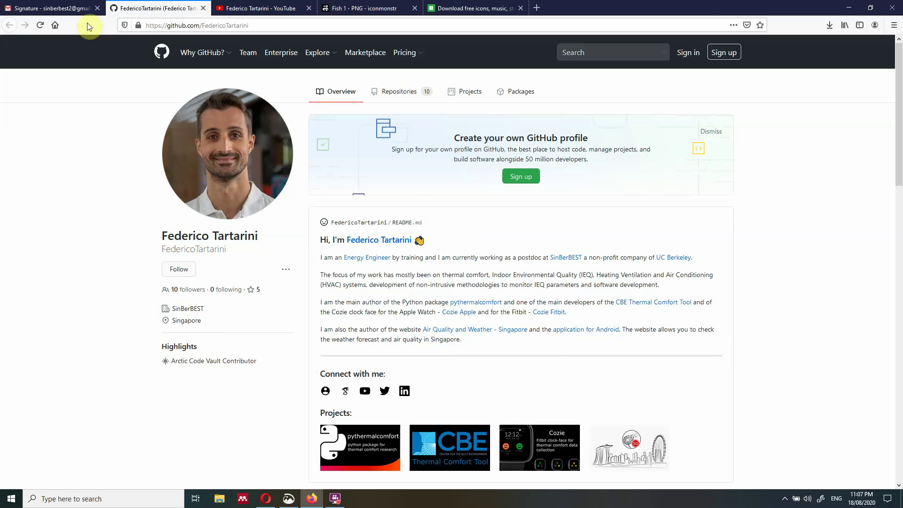
left_click(79, 9)
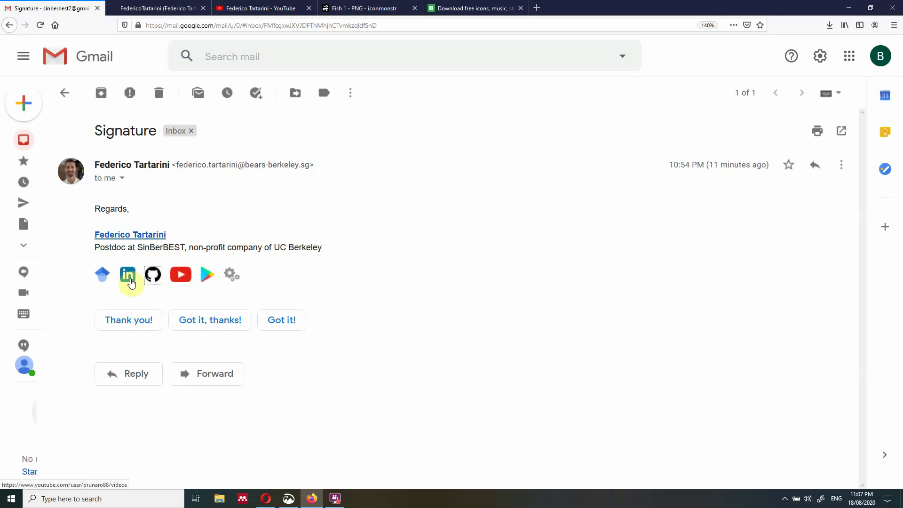
left_click(104, 275)
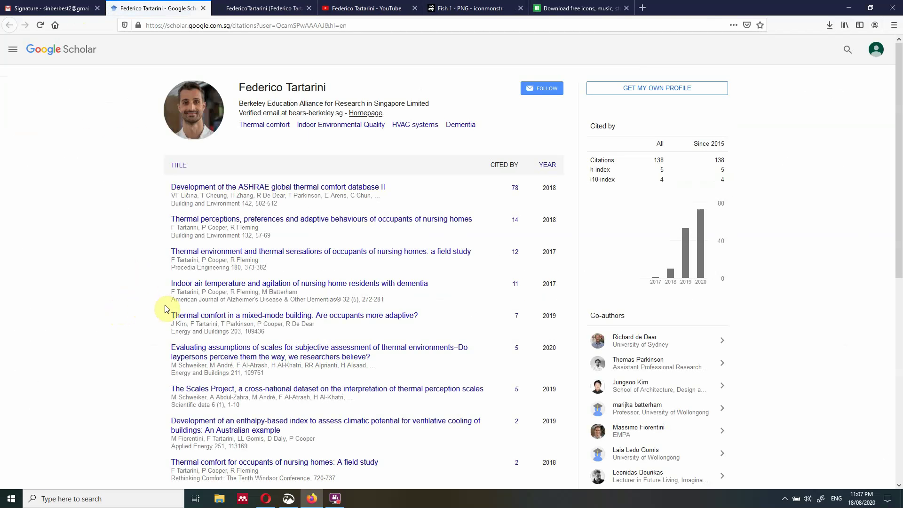
Step: Close the GitHub and Scholar pages and bring up Gmail's quick settings panel
left_click(203, 9)
left_click(199, 11)
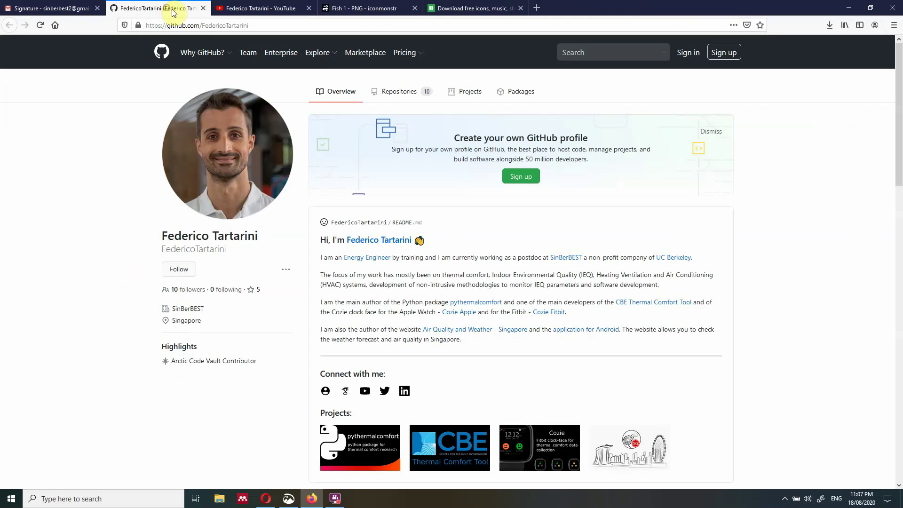
left_click(203, 9)
left_click(76, 8)
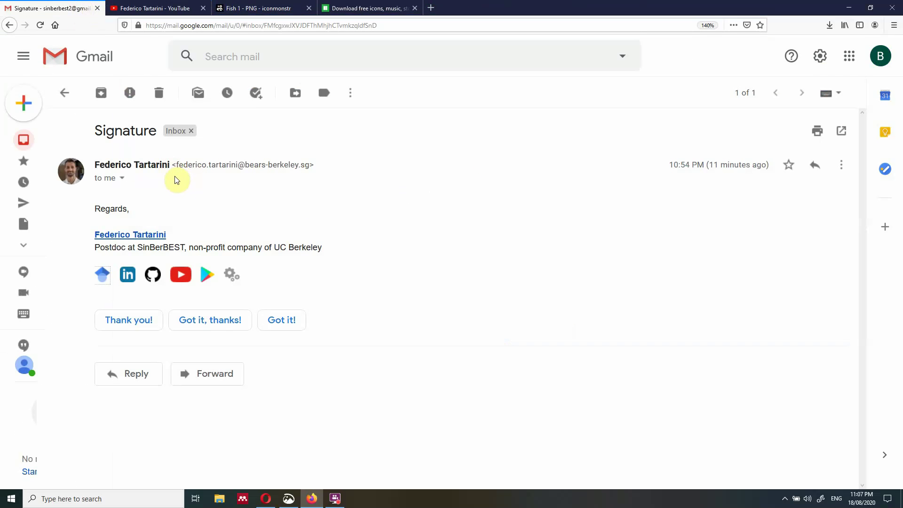
left_click(819, 57)
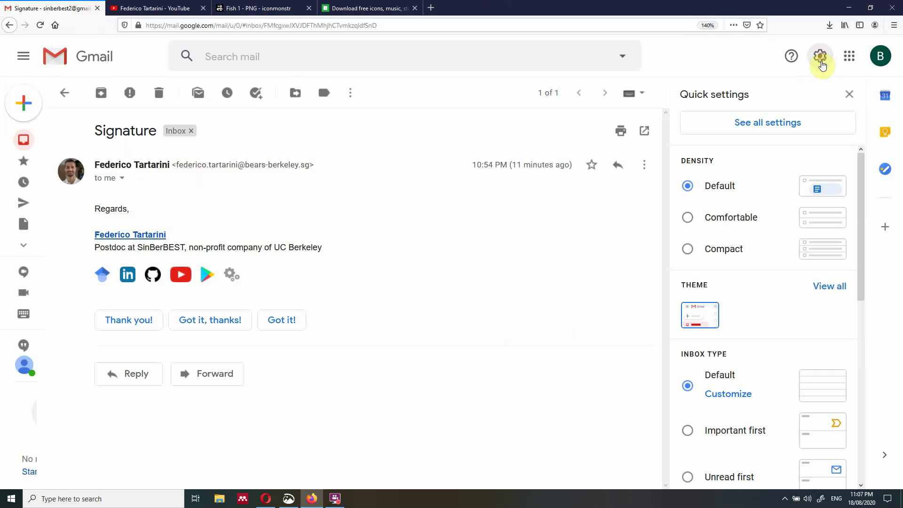
Step: Go to See all settings, scroll General down to Signature and choose Create new
left_click(767, 132)
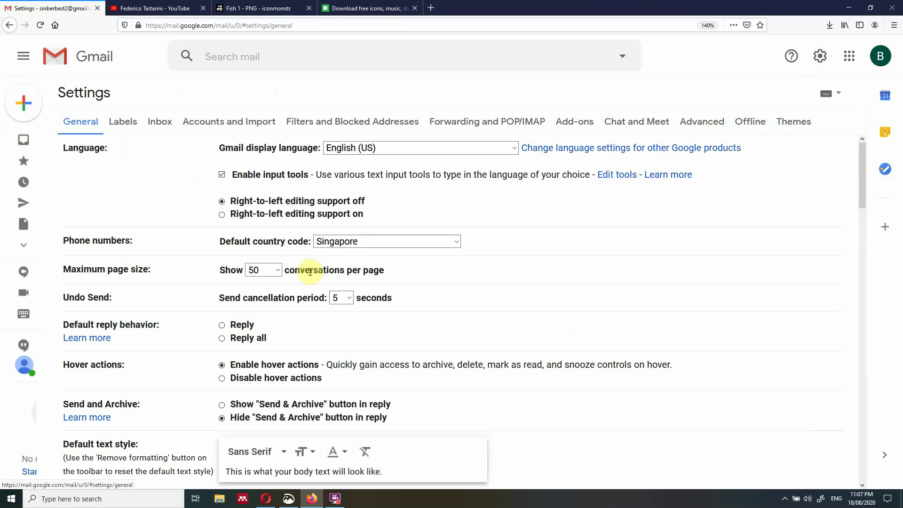
mouse_move(75, 121)
left_mouse_down()
mouse_move(92, 121)
mouse_move(89, 105)
mouse_move(89, 122)
left_mouse_up()
scroll(137, 262, "down", 5)
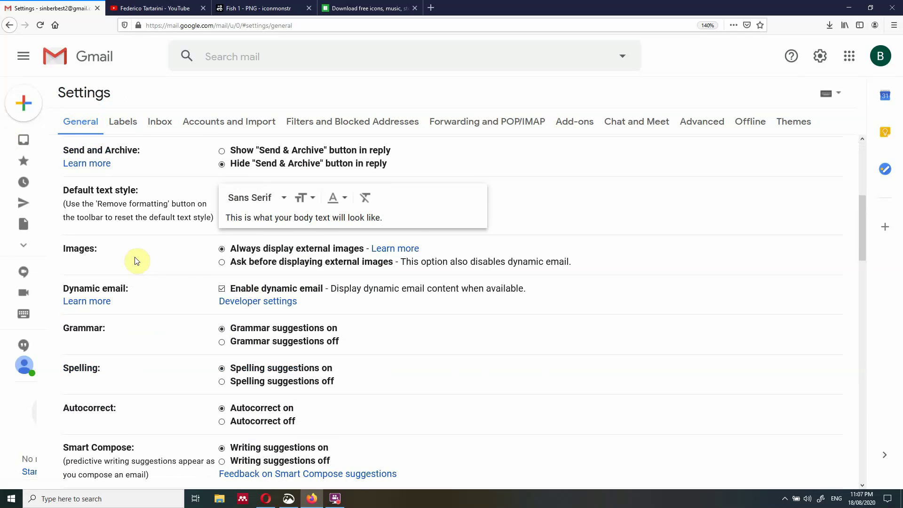
scroll(137, 262, "down", 11)
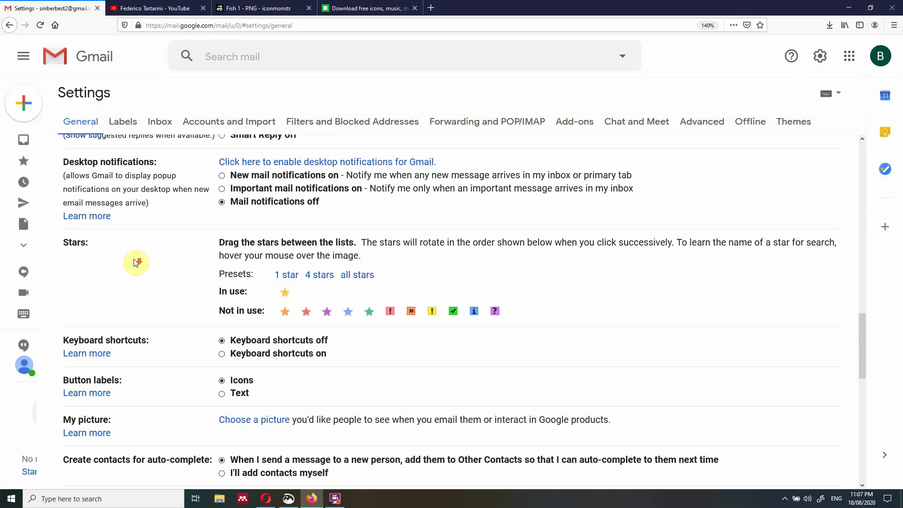
scroll(137, 262, "down", 5)
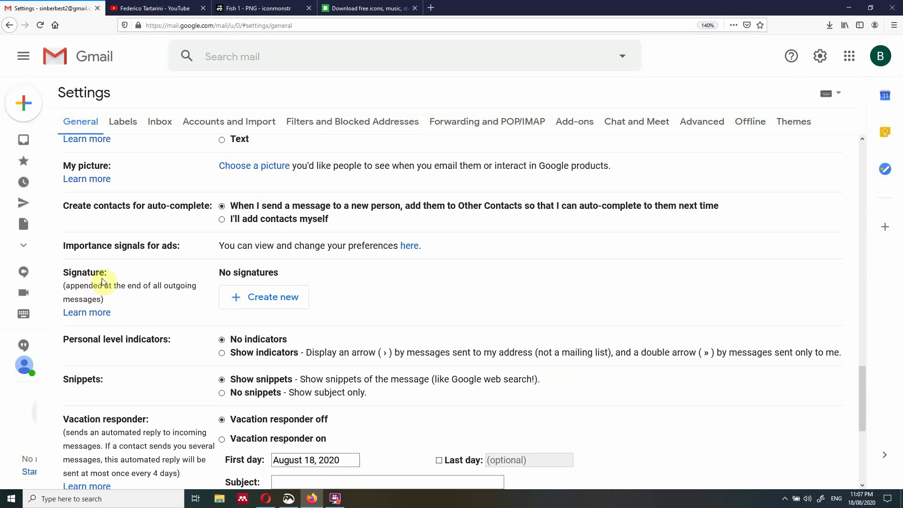
left_click(284, 297)
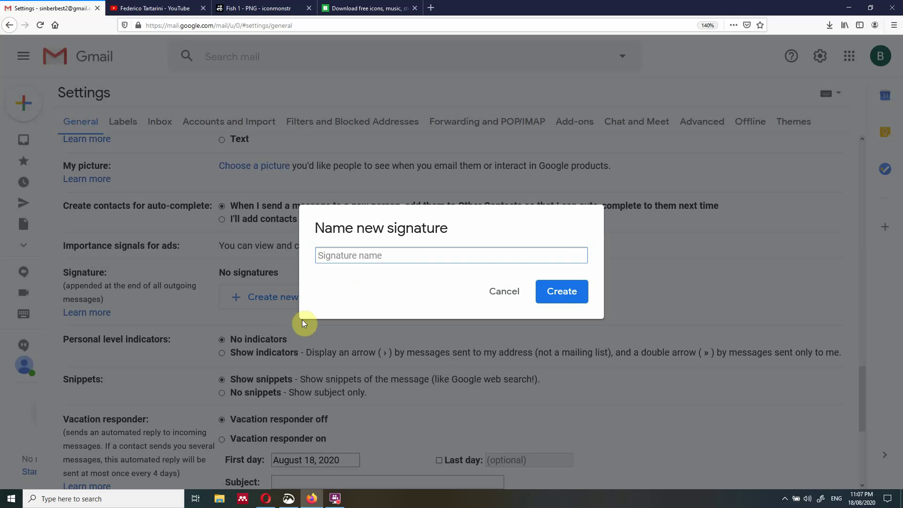
Step: Name the new signature 'default' and confirm it
type("default")
key("Return")
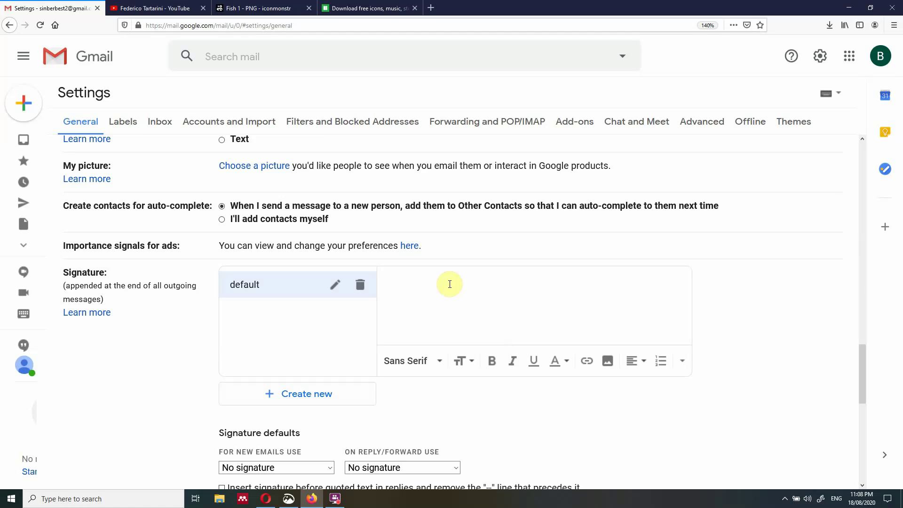
Step: Type the signer's name and a 'Position, Company' line, removing a stray phone-number line
type("Fede")
type("ric")
type("ition")
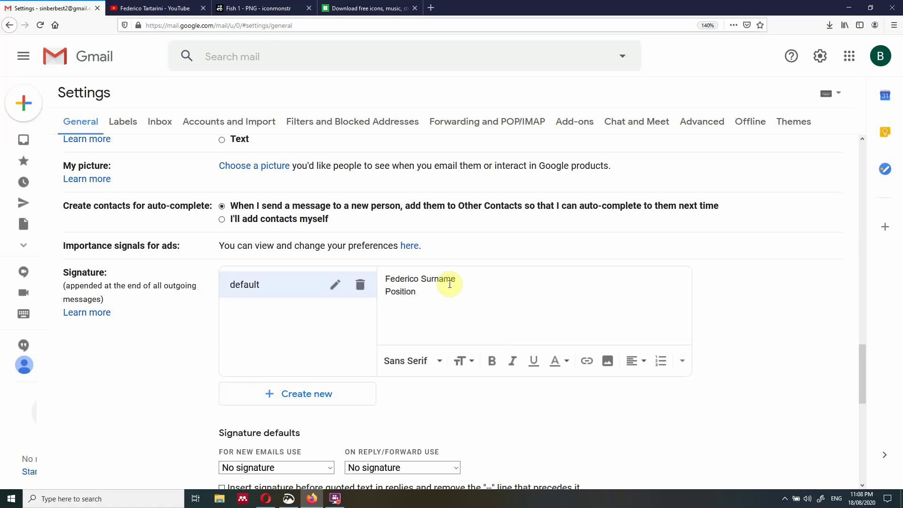
type(", COmp")
key("BackSpace")
key("BackSpace")
key("BackSpace")
key("BackSpace")
key("BackSpace")
type("650000000")
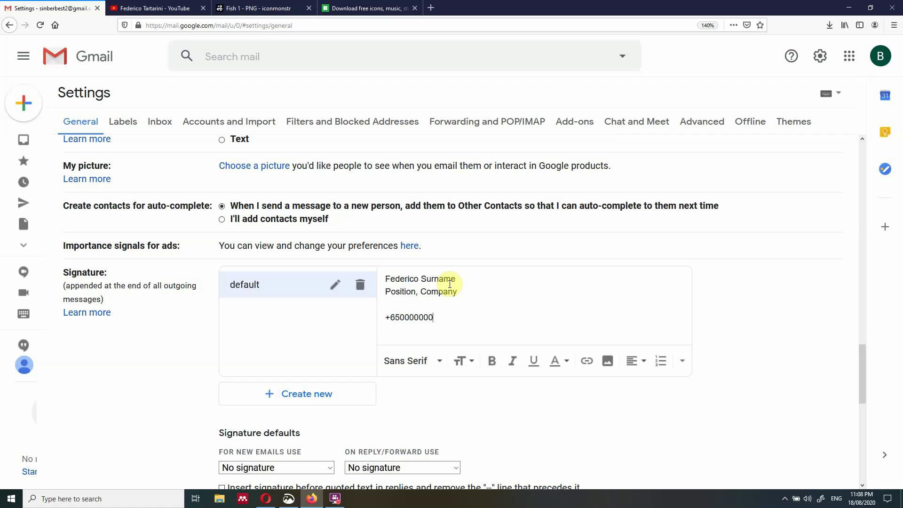
key("shift+Home")
key("BackSpace")
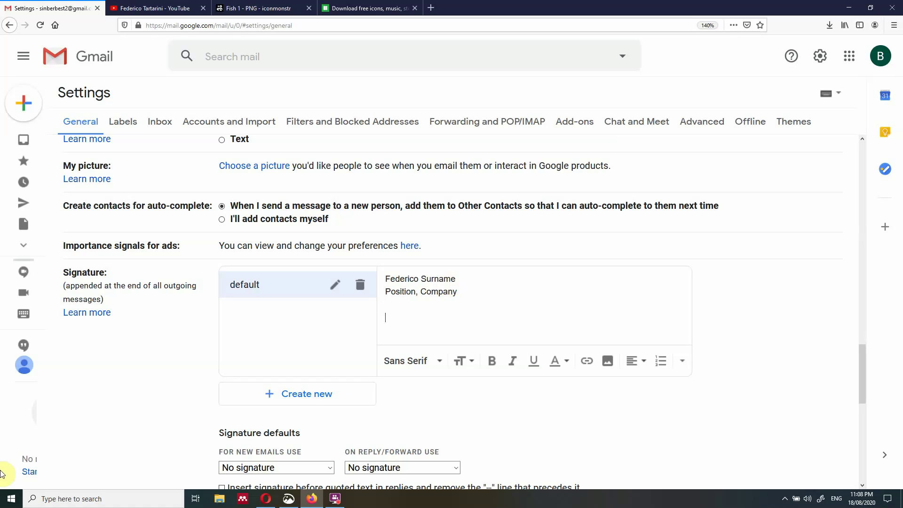
Step: Bold the signature's name line and try the Large text size on it
left_click_drag(457, 277, 379, 278)
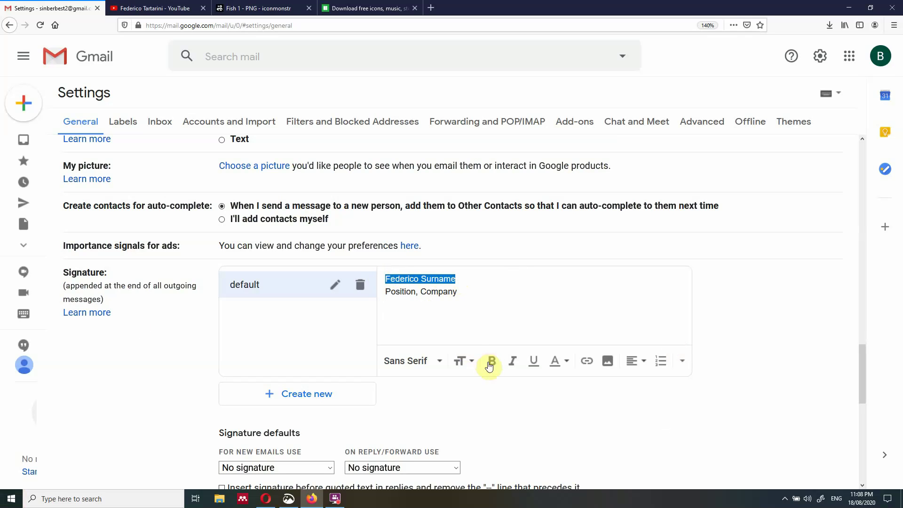
left_click(492, 361)
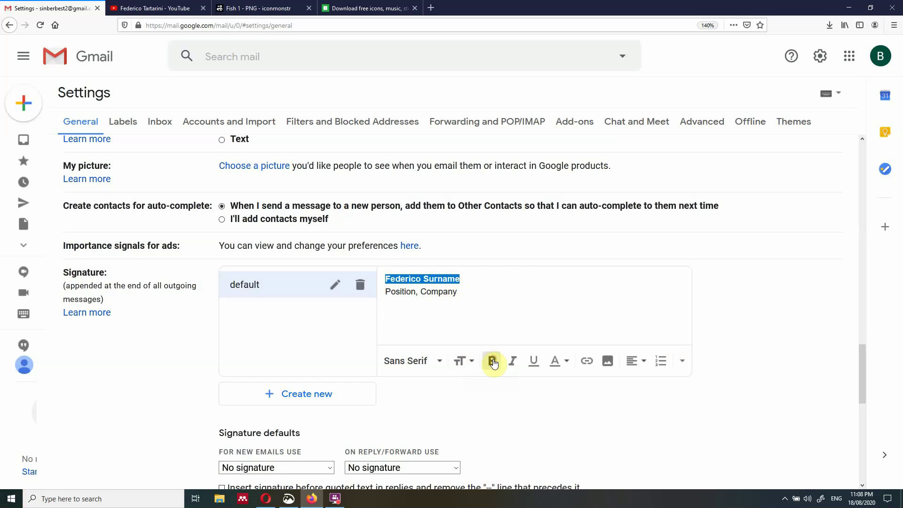
left_click(467, 281)
left_click_drag(467, 281, 383, 278)
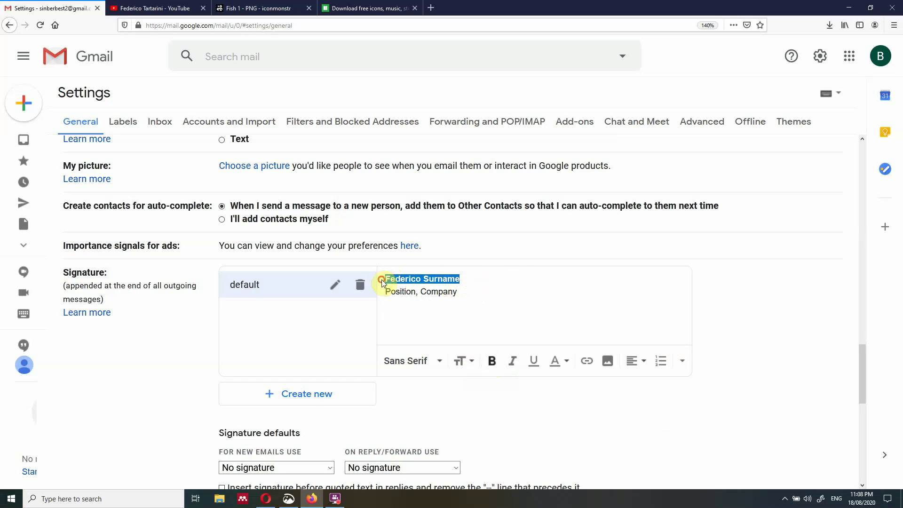
left_click(461, 361)
left_click(479, 318)
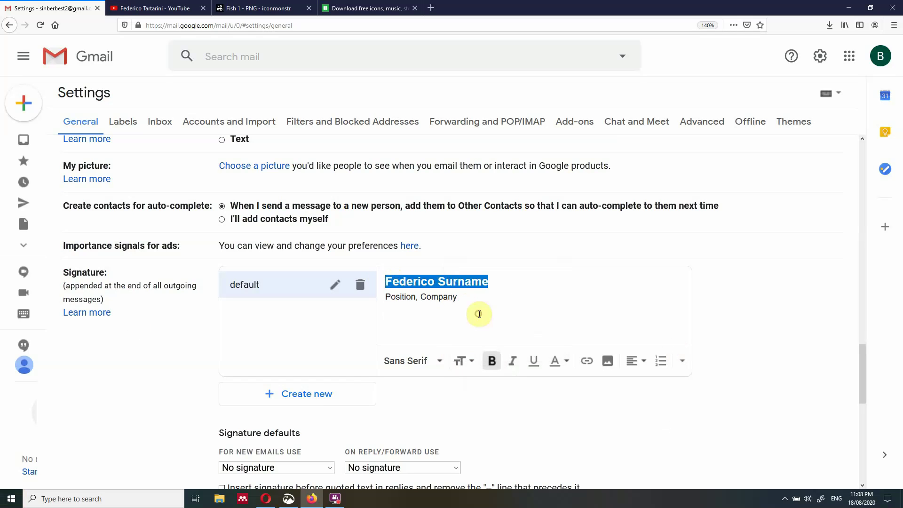
left_click(466, 300)
Step: Keep the name bold at Normal size and place the caret below the company line
left_click_drag(491, 282, 374, 286)
left_click(492, 360)
left_click(463, 361)
left_click(482, 287)
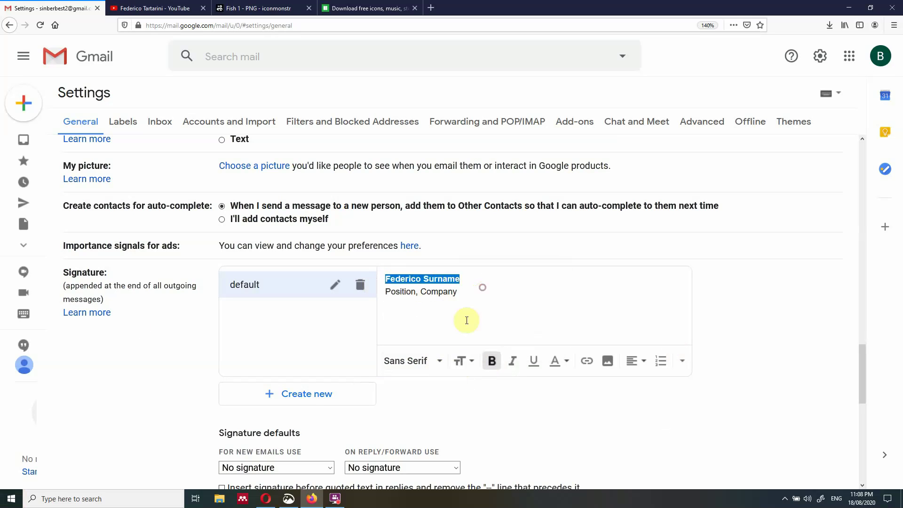
left_click(465, 289)
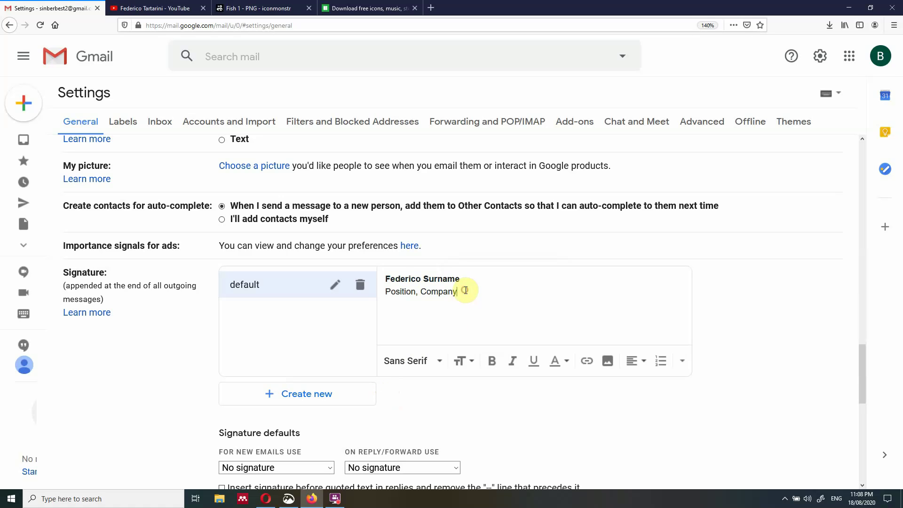
left_click(427, 309)
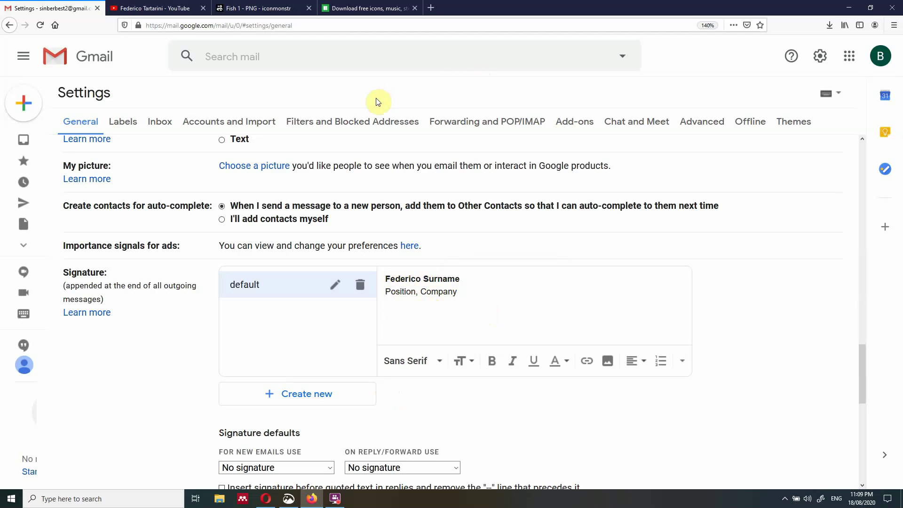
Step: Search iconmonstr for 'github' and open the Github 1 icon
left_click(268, 8)
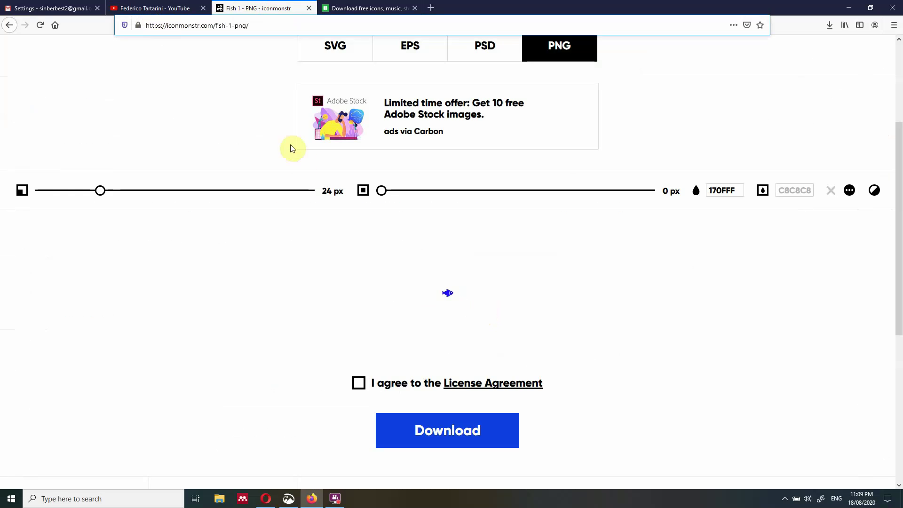
scroll(301, 160, "up", 4)
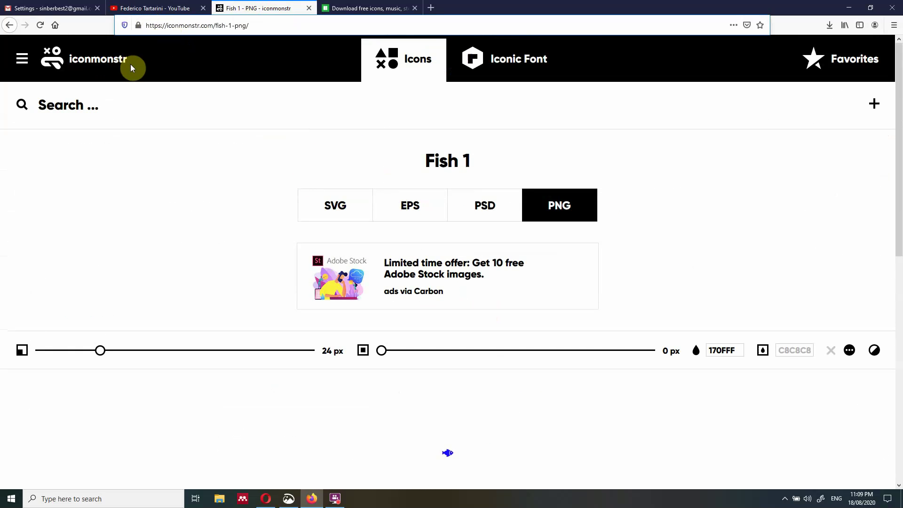
left_click(53, 68)
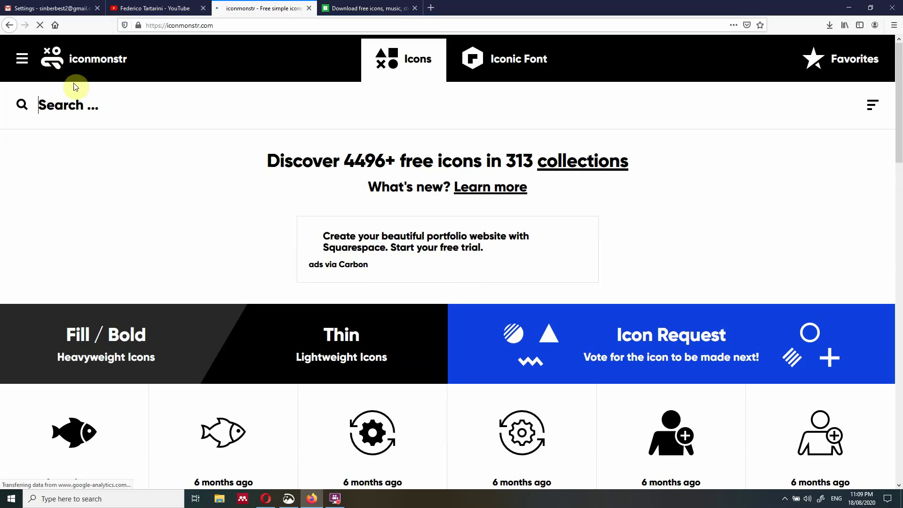
scroll(442, 351, "down", 3)
scroll(447, 349, "down", 3)
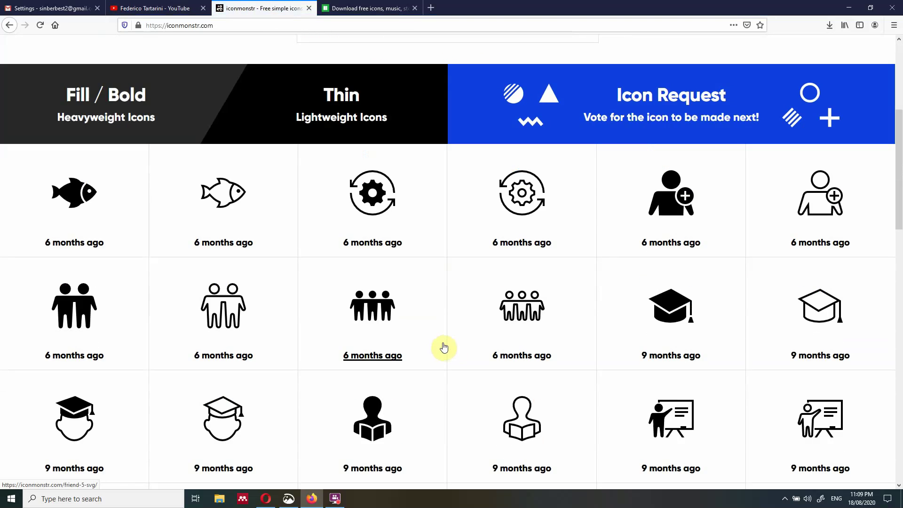
scroll(442, 345, "up", 4)
scroll(394, 142, "up", 1)
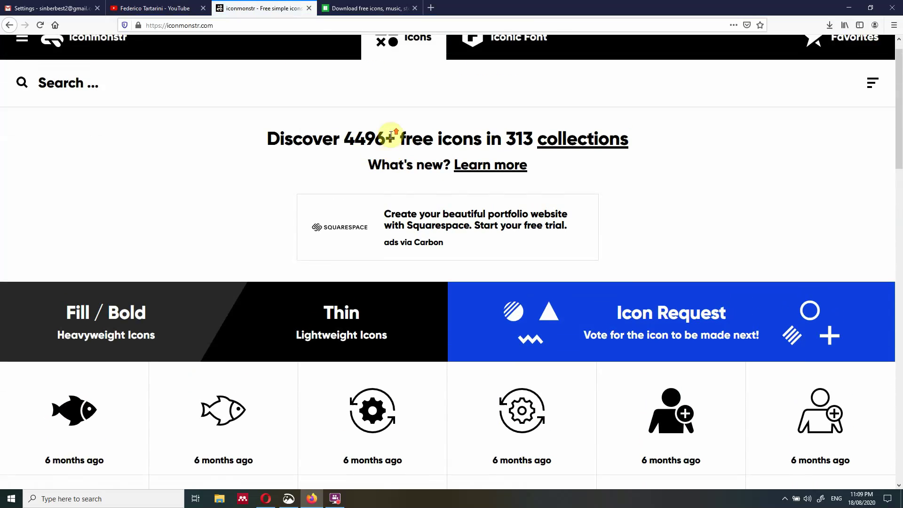
left_click(216, 103)
type("github")
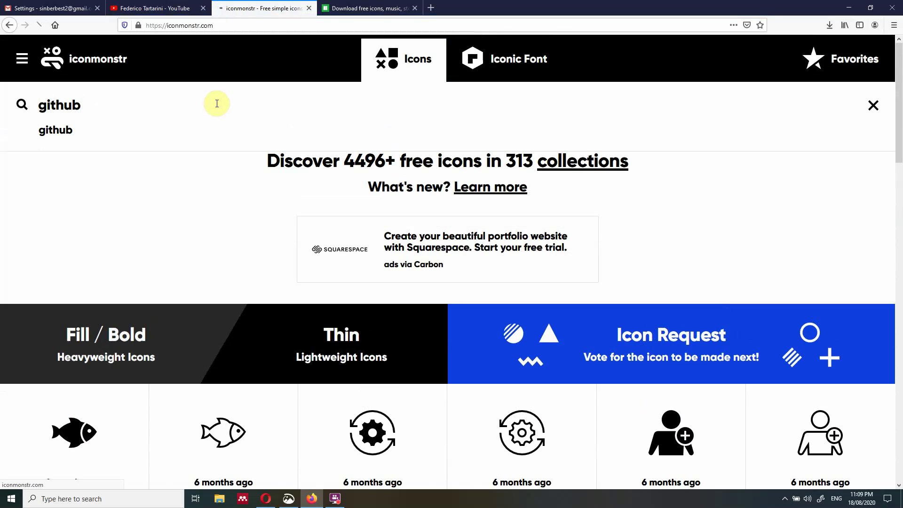
key("Return")
scroll(381, 299, "down", 3)
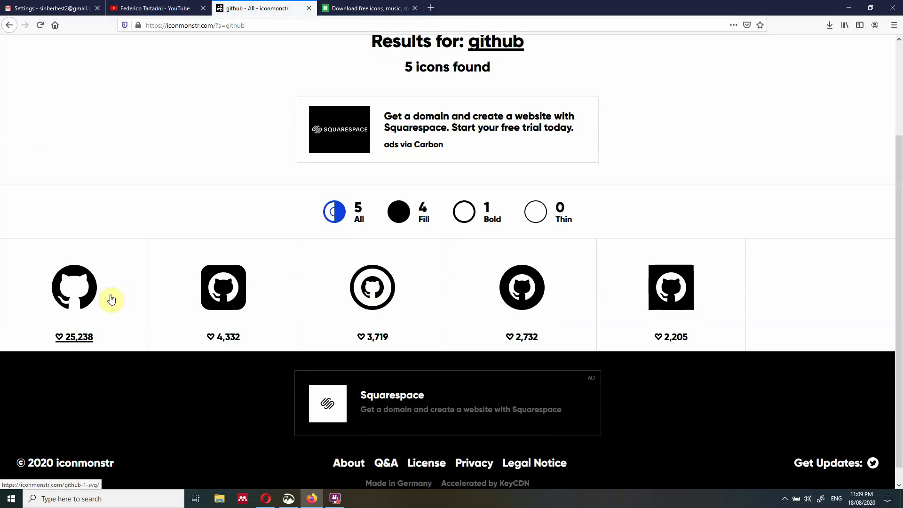
left_click(86, 298)
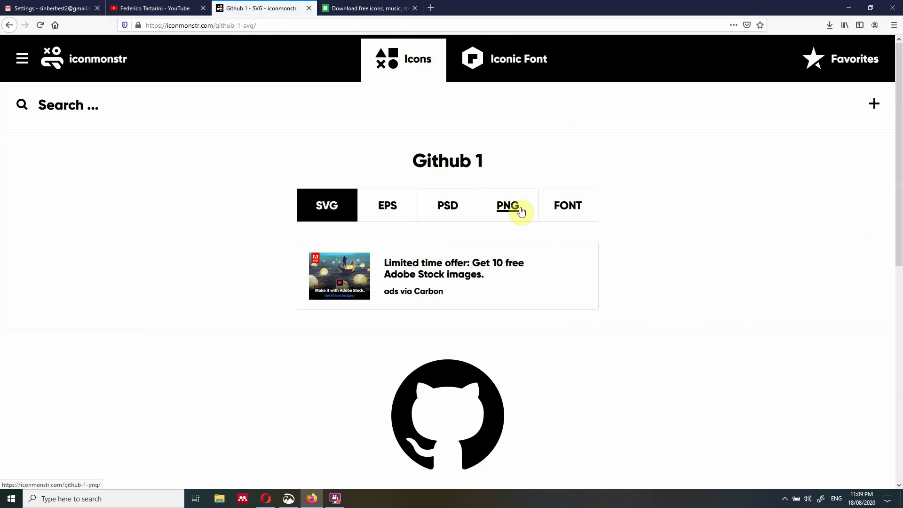
Step: Download Github 1 as a 24 px PNG with the licence accepted, saved as iconmonstr-github-1-24.png
left_click(508, 208)
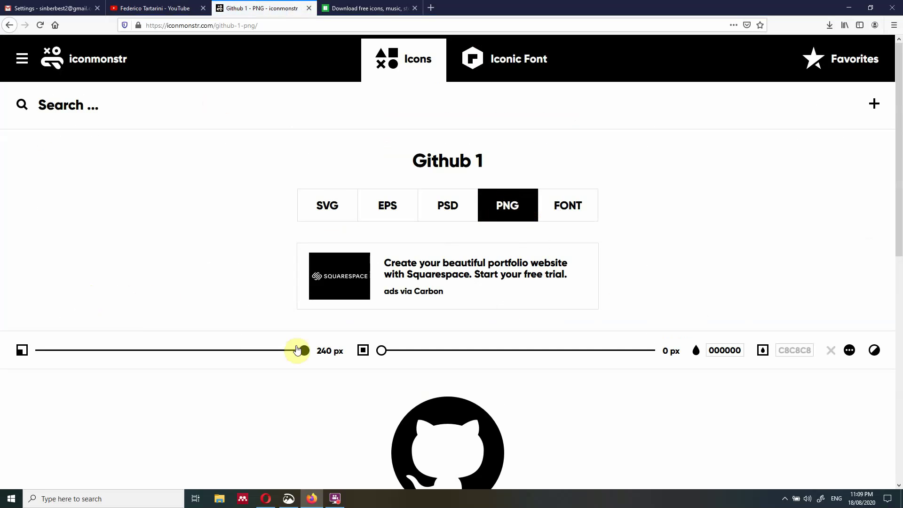
left_click_drag(304, 355, 93, 355)
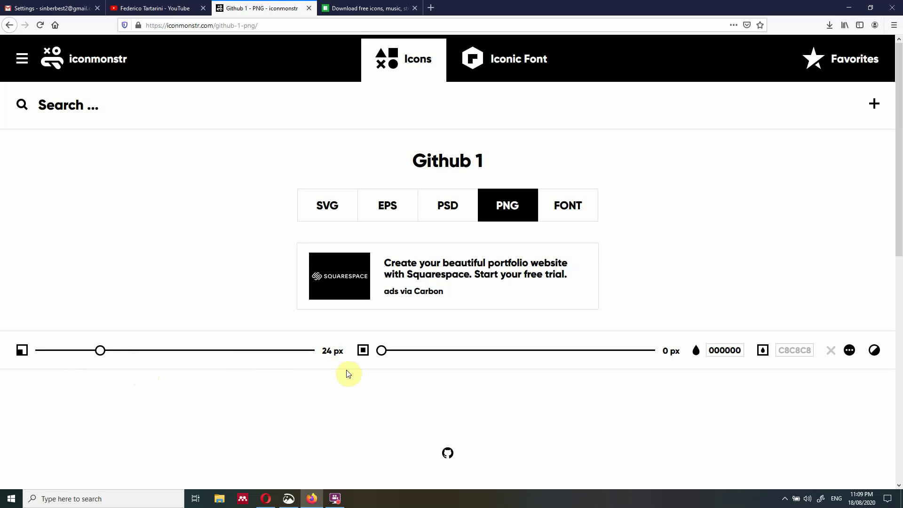
scroll(348, 373, "down", 2)
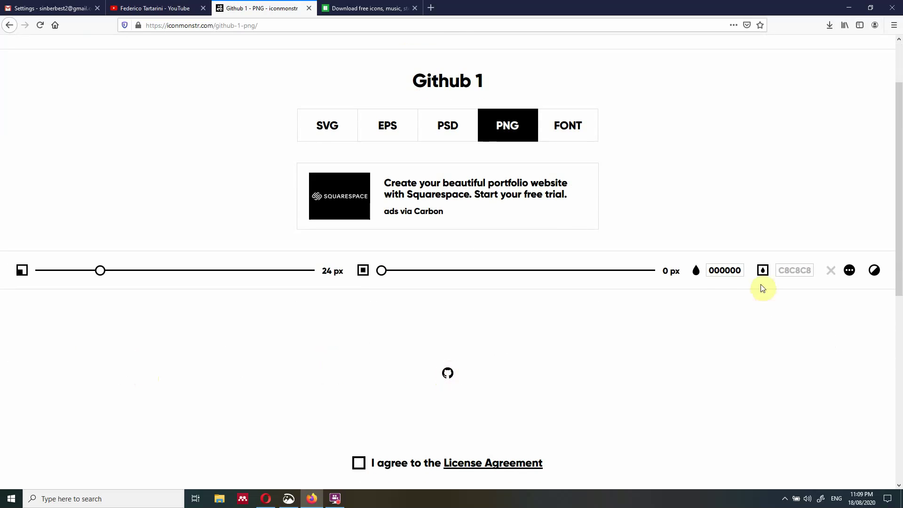
scroll(691, 301, "down", 2)
left_click(358, 383)
left_click(435, 436)
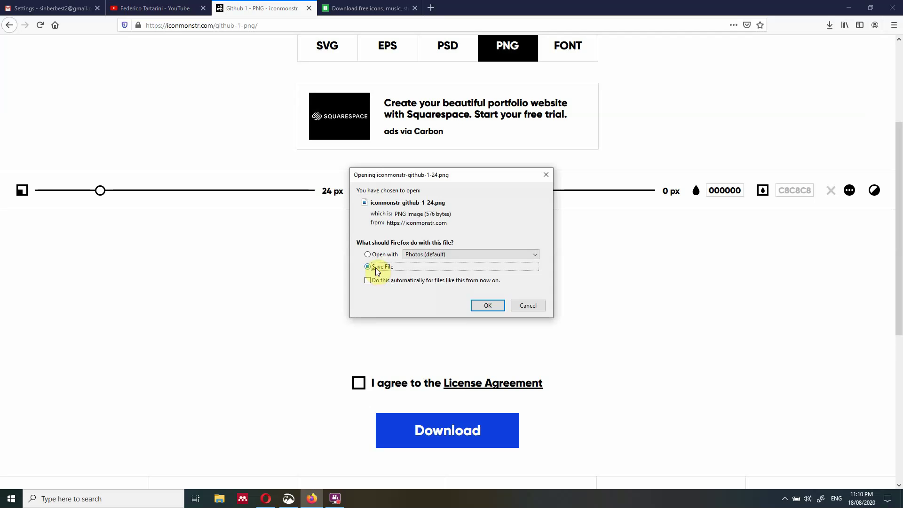
left_click(479, 311)
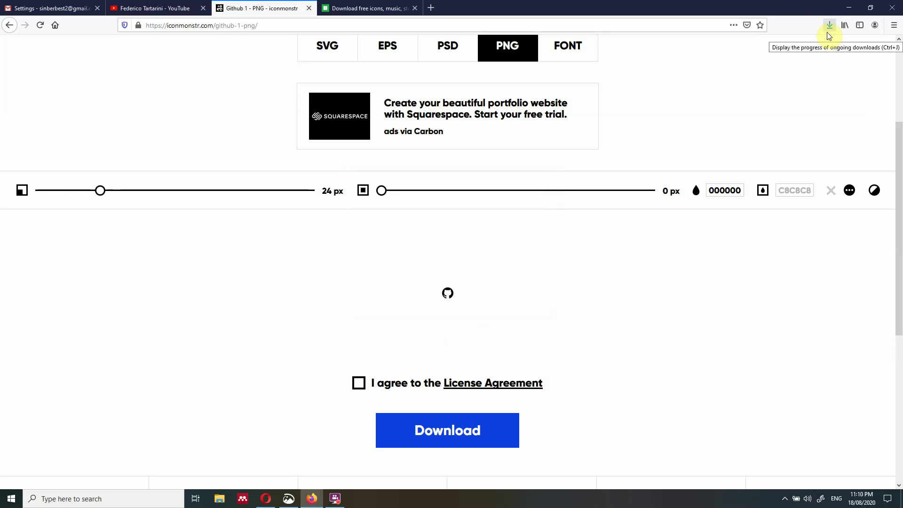
left_click(24, 7)
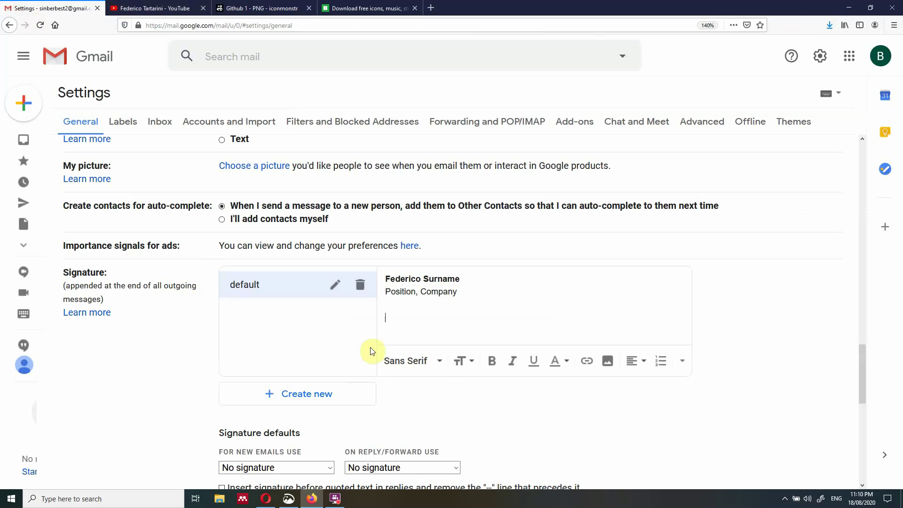
Step: Upload iconmonstr-github-1-24(1) from Downloads into the signature below the Position, Company line
left_click(608, 362)
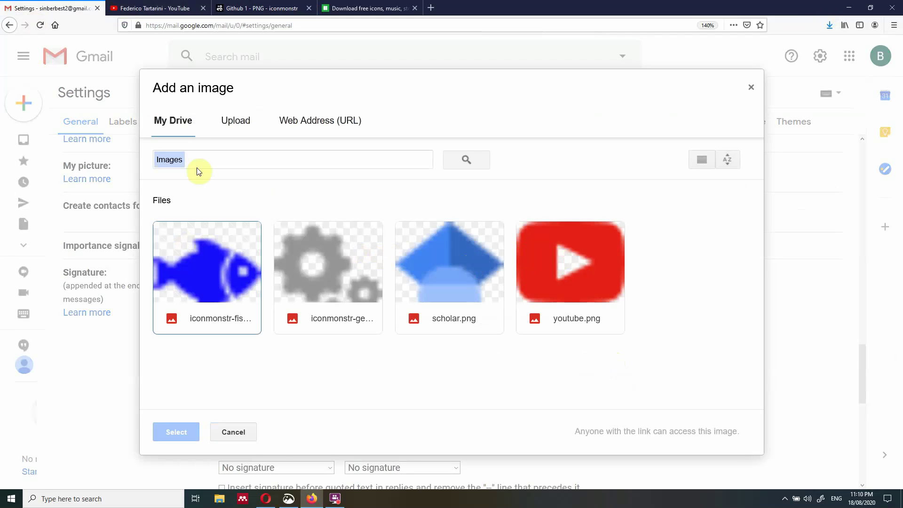
left_click(229, 125)
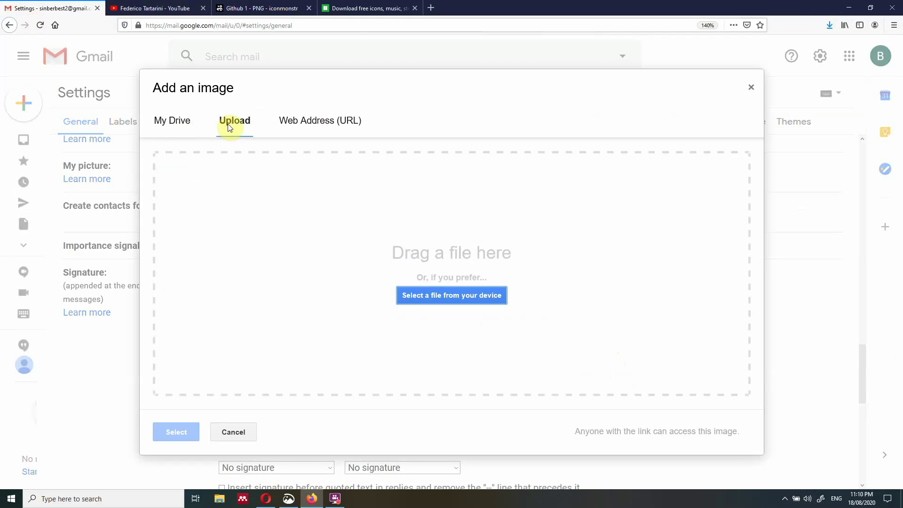
left_click(417, 293)
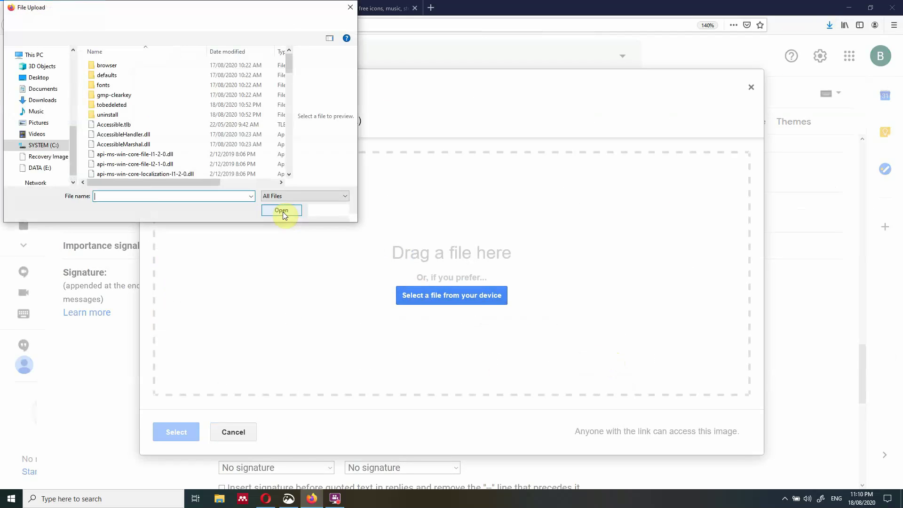
left_click(37, 100)
left_click(114, 82)
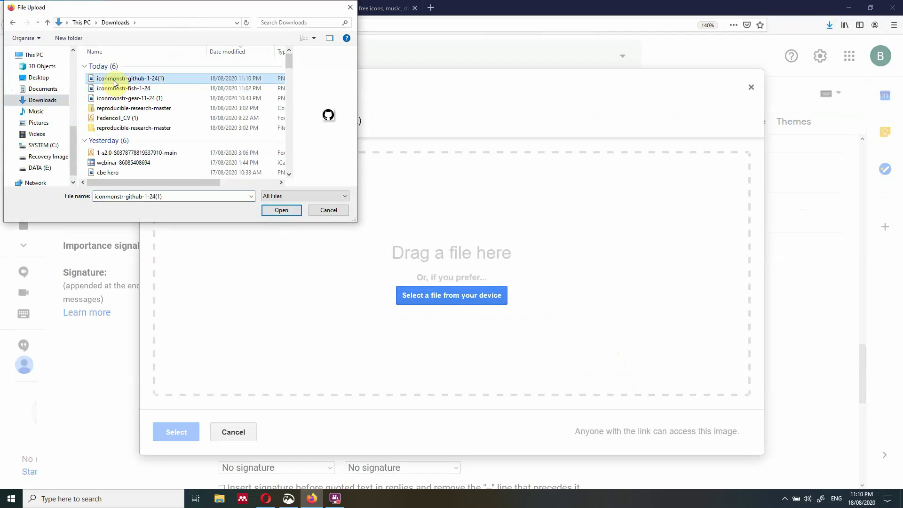
left_click(277, 210)
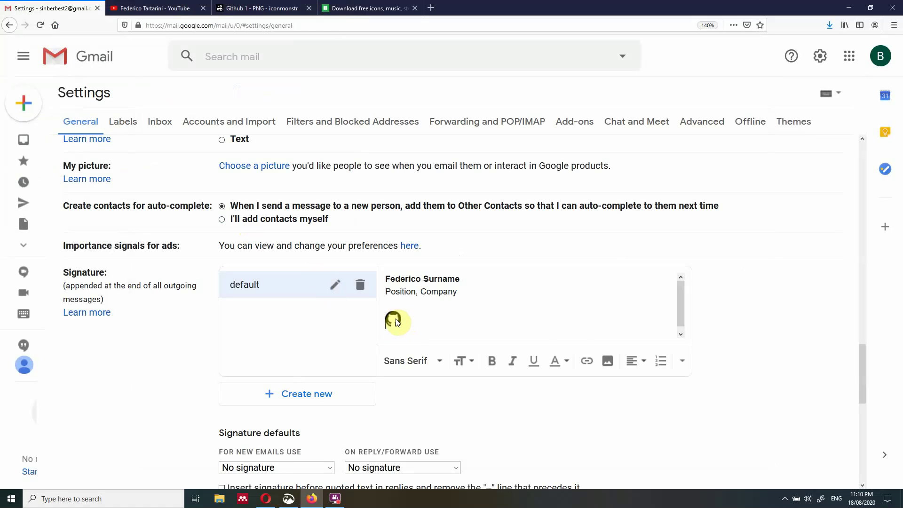
left_click(397, 321)
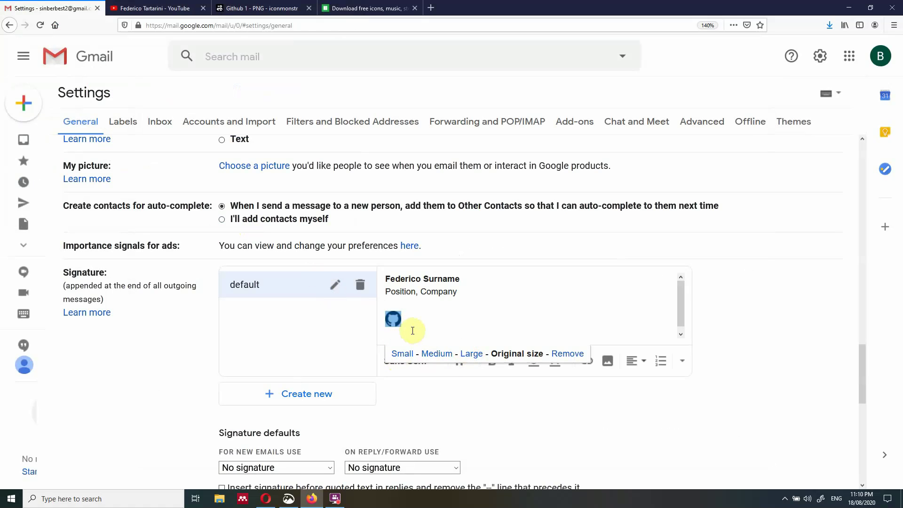
left_click(404, 354)
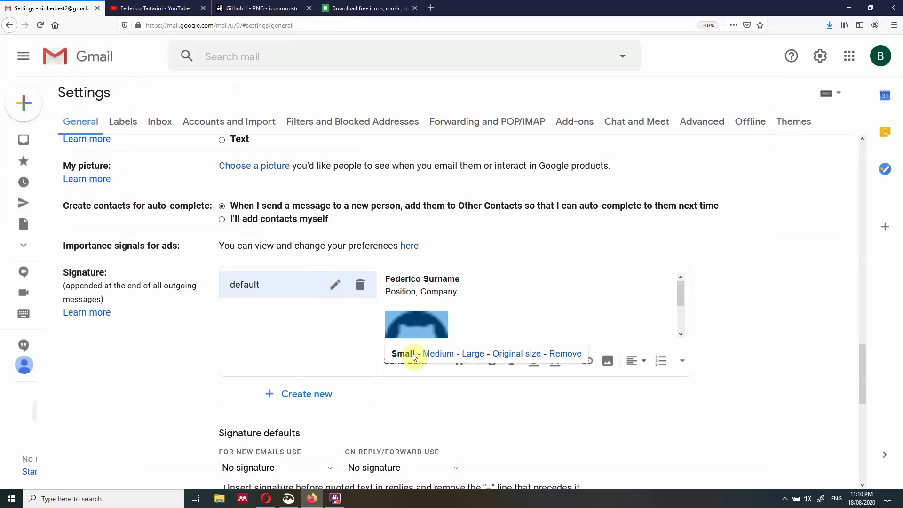
left_click(436, 353)
left_click(469, 354)
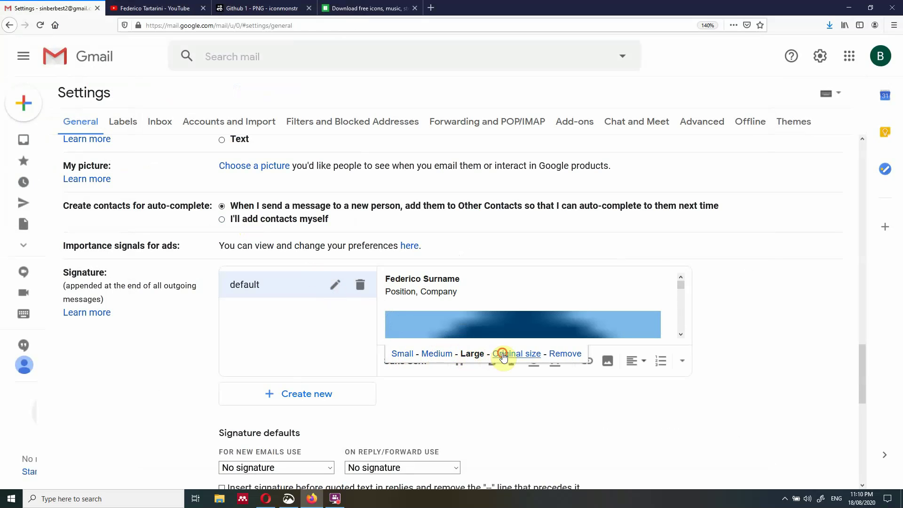
left_click(503, 353)
left_click(429, 323)
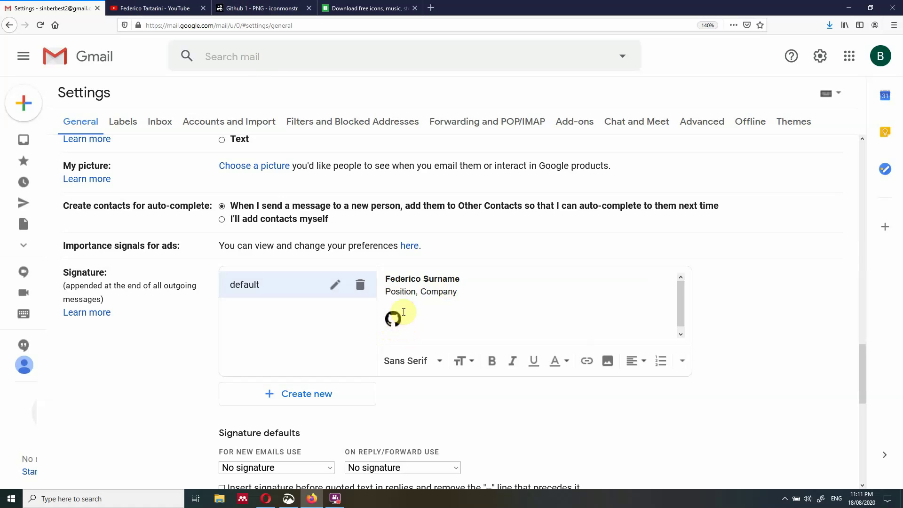
left_click(391, 323)
Step: Link the GitHub icon to the pasted GitHub profile address, leaving the display text empty
left_click(386, 324)
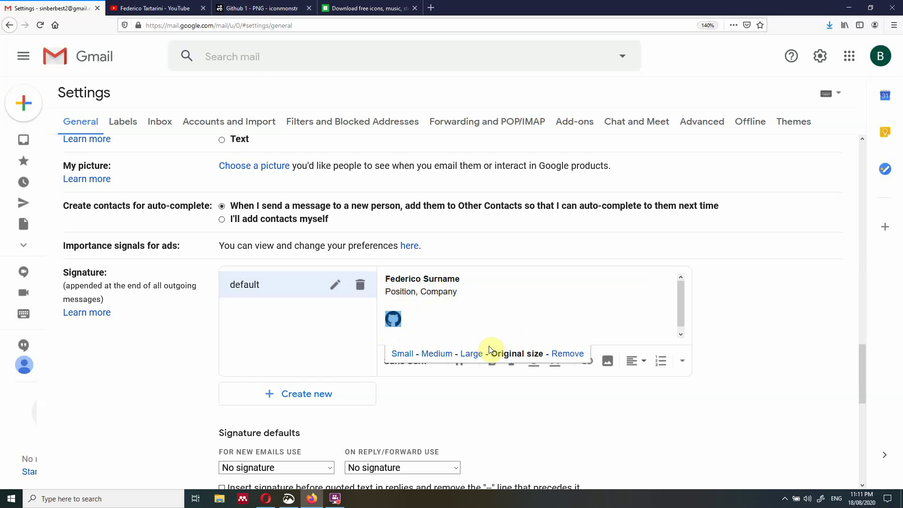
key("ctrl+k")
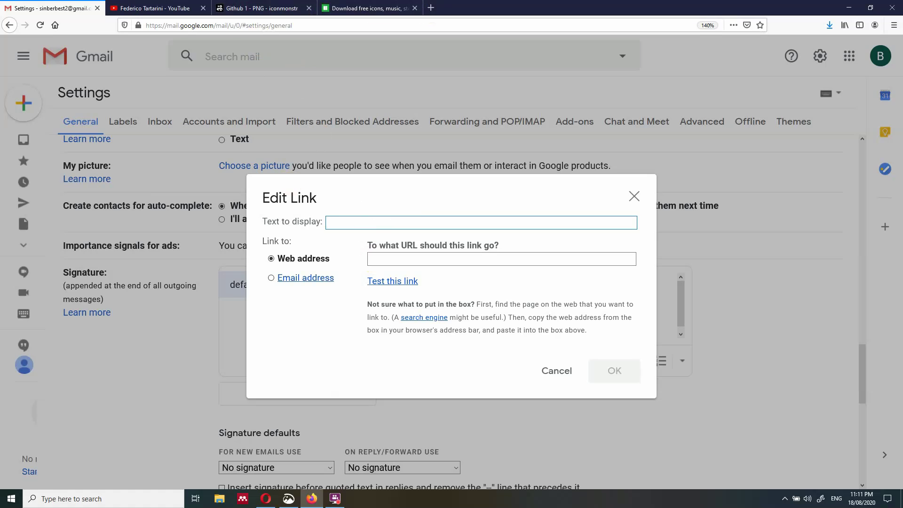
key("super+3")
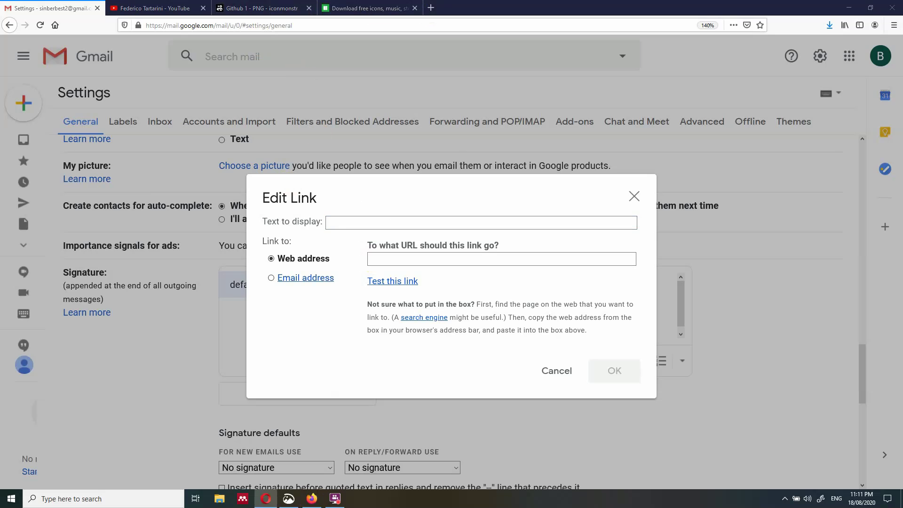
left_click(428, 258)
type("https://github.com/FedericoTartarini")
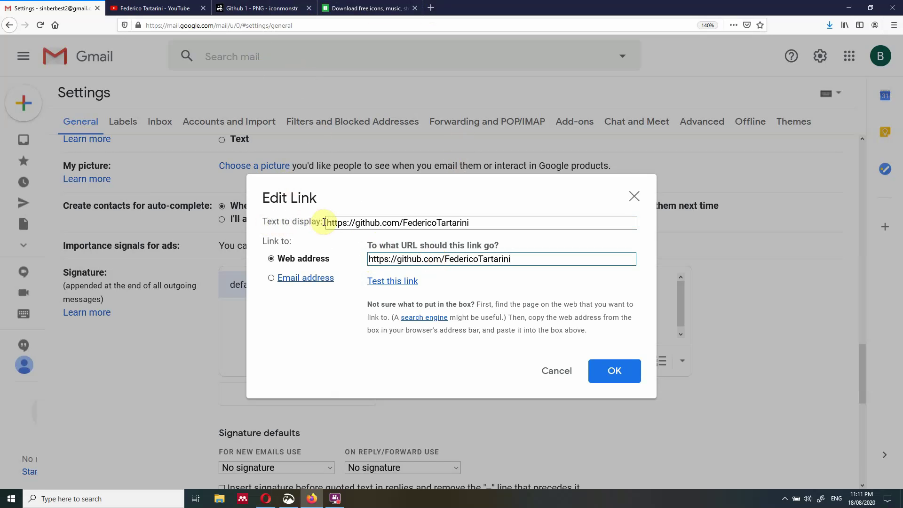
left_click_drag(324, 222, 499, 225)
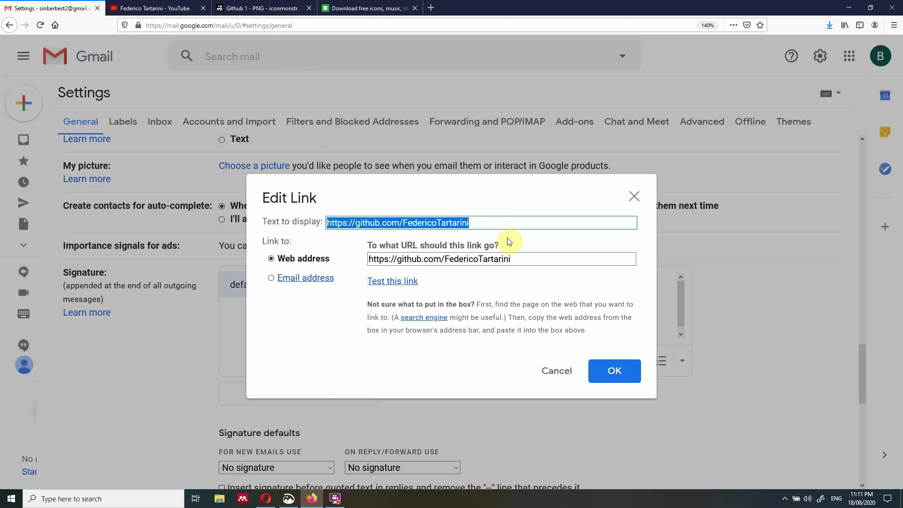
key("BackSpace")
left_click(629, 373)
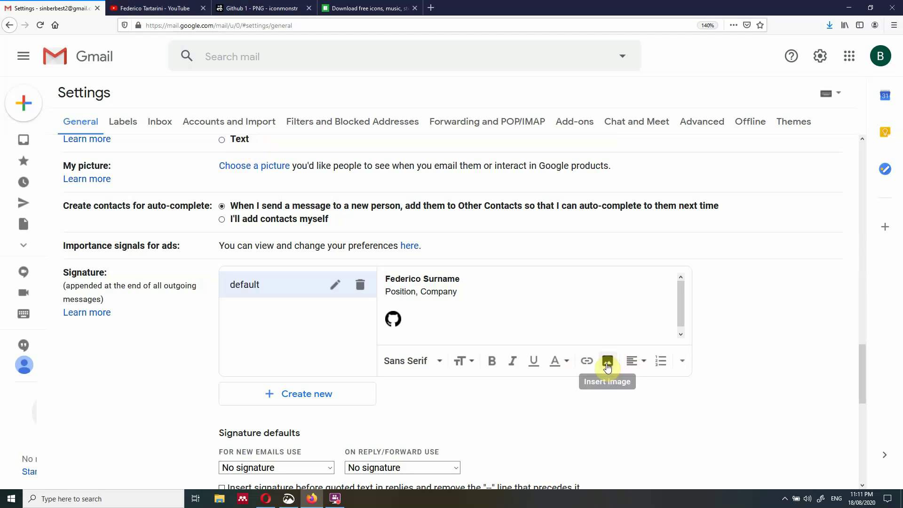
left_click(233, 8)
Step: Search iconmonstr for 'youtube' and open the Youtube 6 icon
scroll(249, 104, "up", 3)
left_click(310, 118)
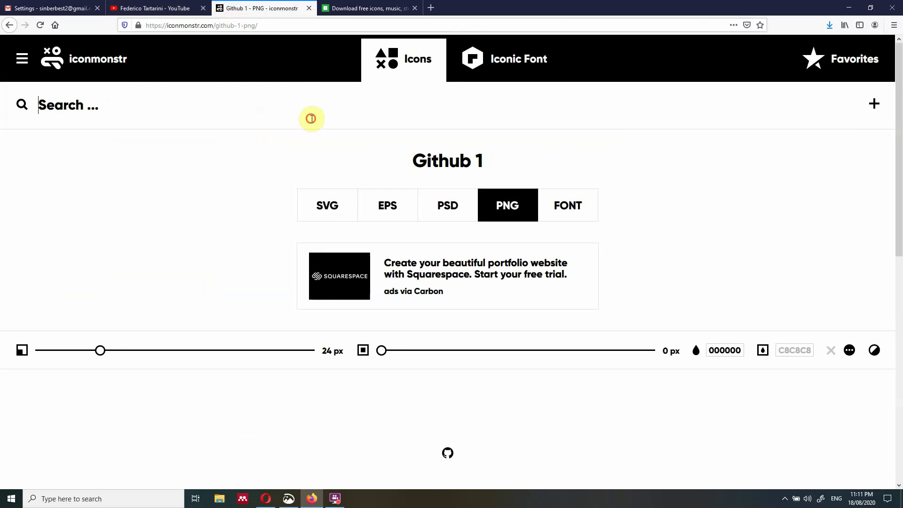
type("youtube")
key("Return")
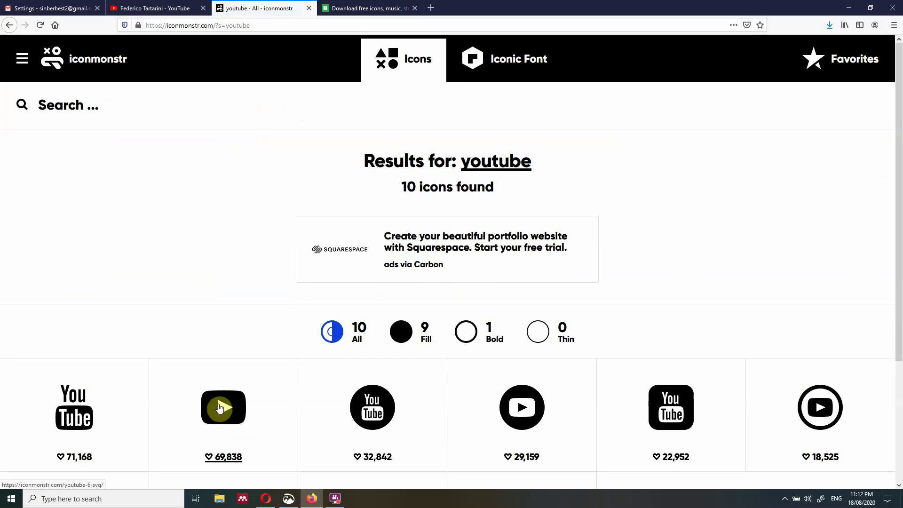
left_click(226, 413)
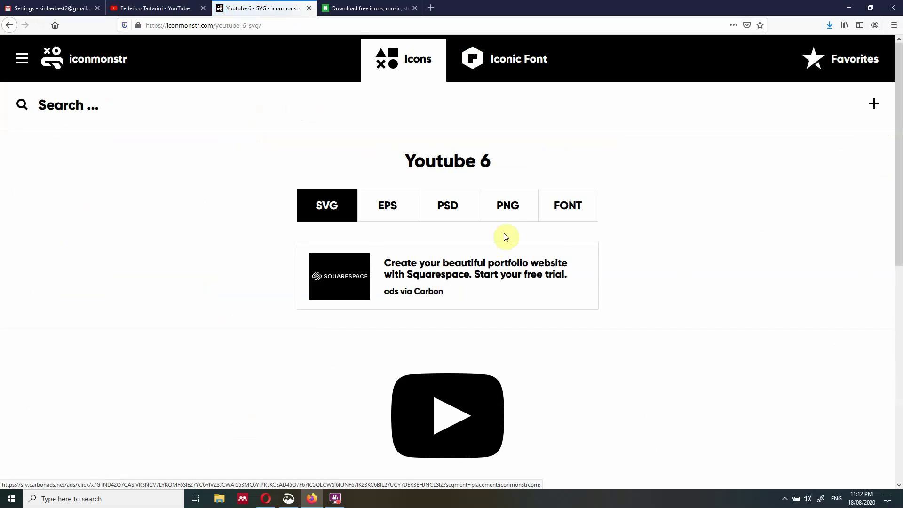
Step: Download Youtube 6 as a 24 px PNG in red FF0000, accepting the licence
left_click(507, 213)
scroll(507, 212, "down", 2)
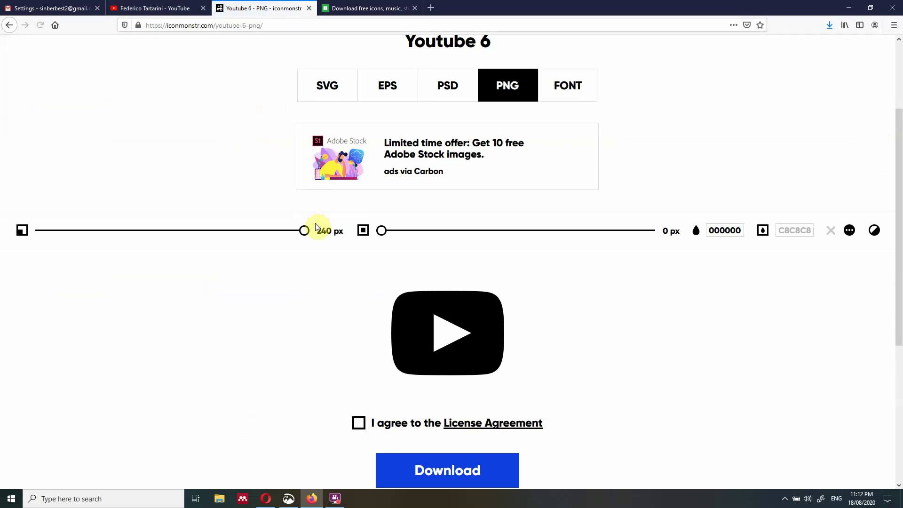
left_click_drag(304, 230, 100, 236)
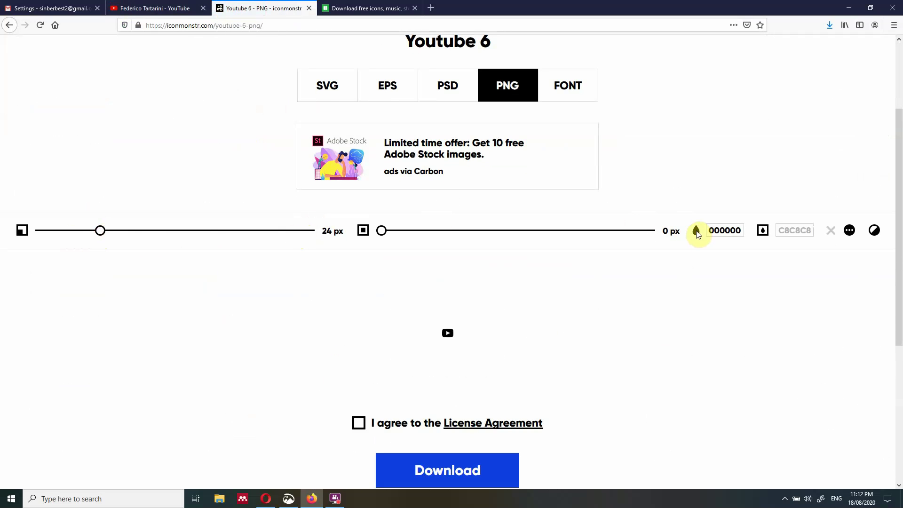
left_click(711, 231)
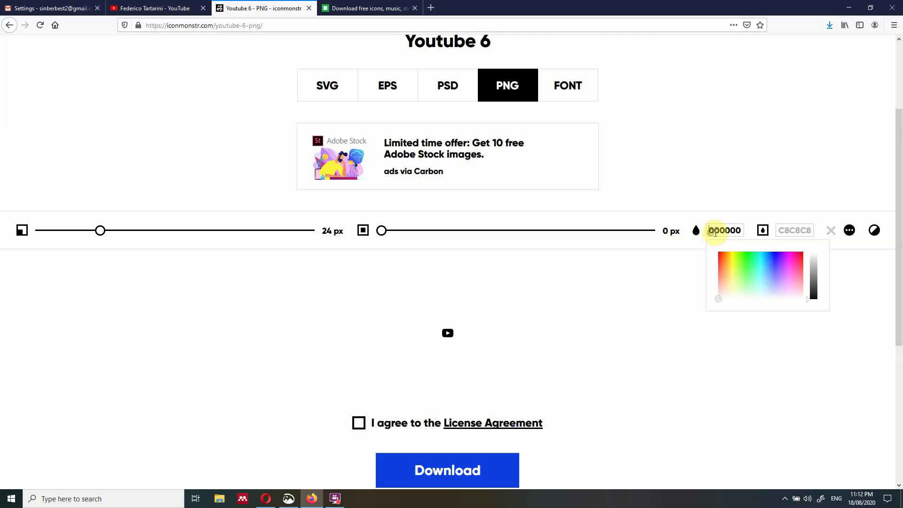
left_click_drag(717, 296, 714, 249)
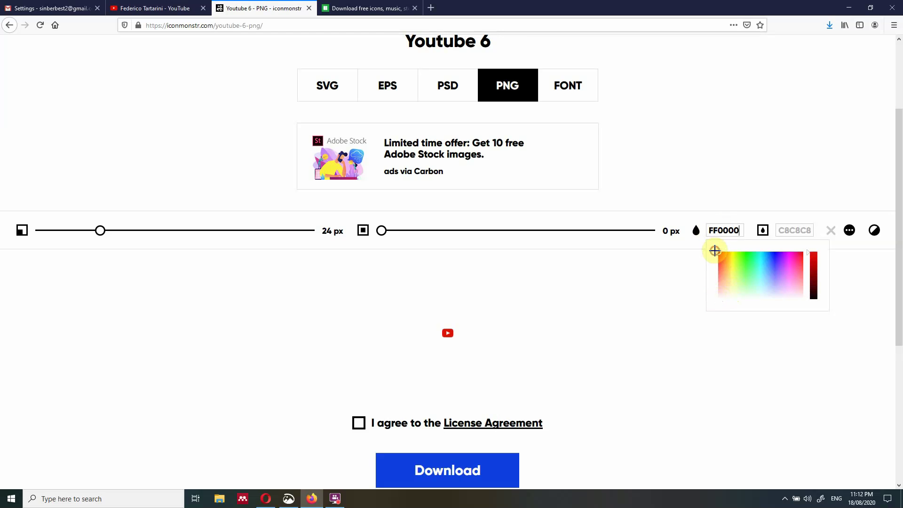
left_click(813, 259)
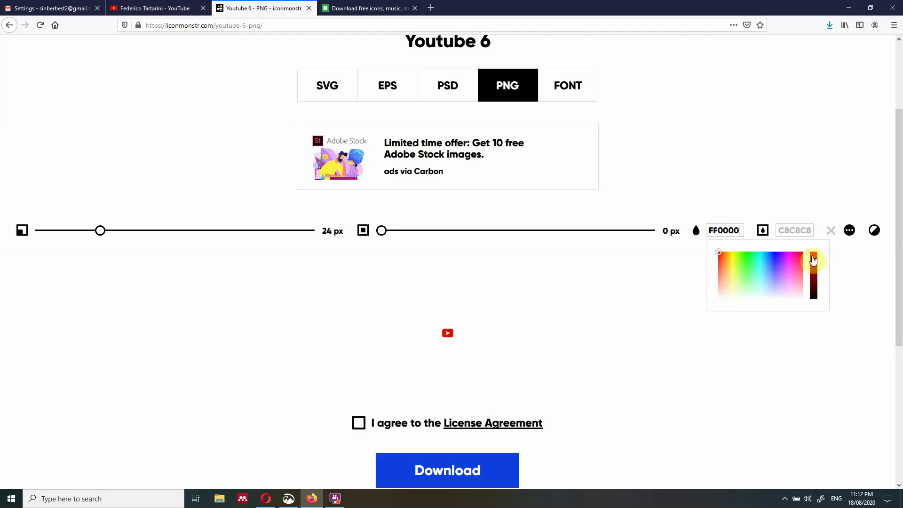
left_click(356, 431)
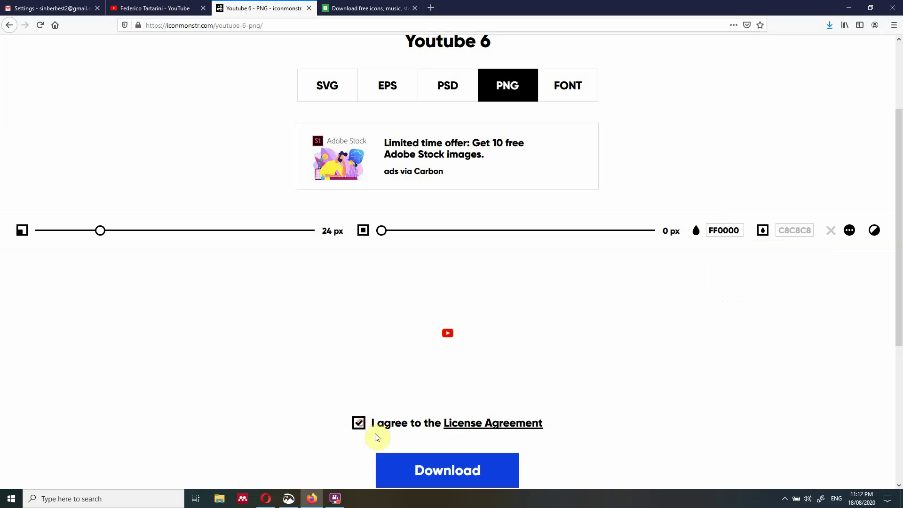
left_click(415, 470)
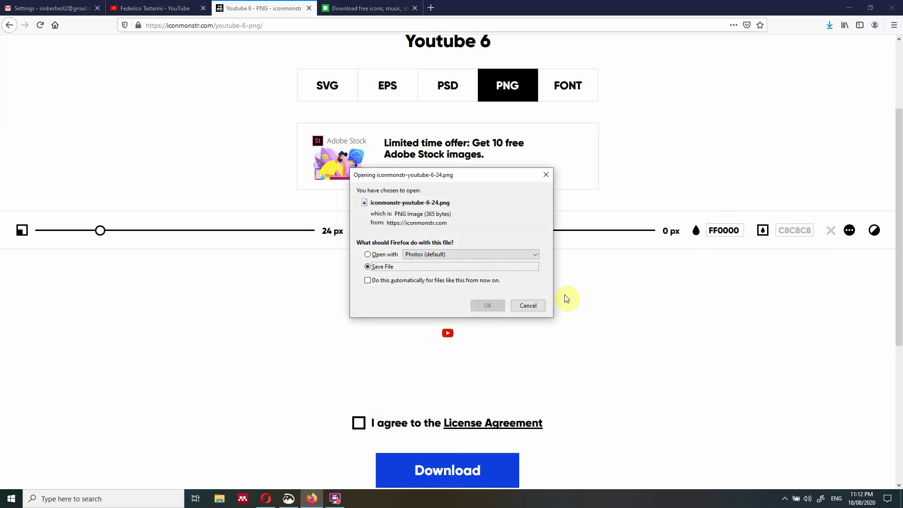
left_click(484, 306)
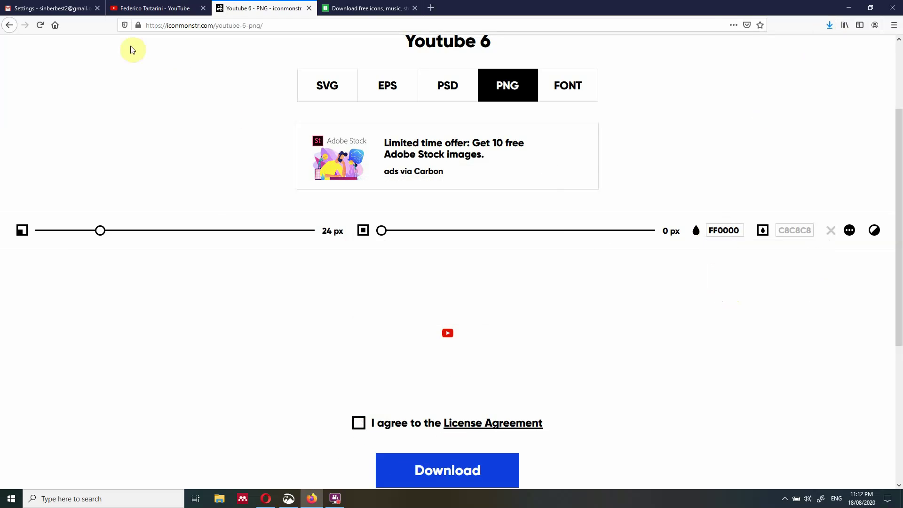
left_click(72, 9)
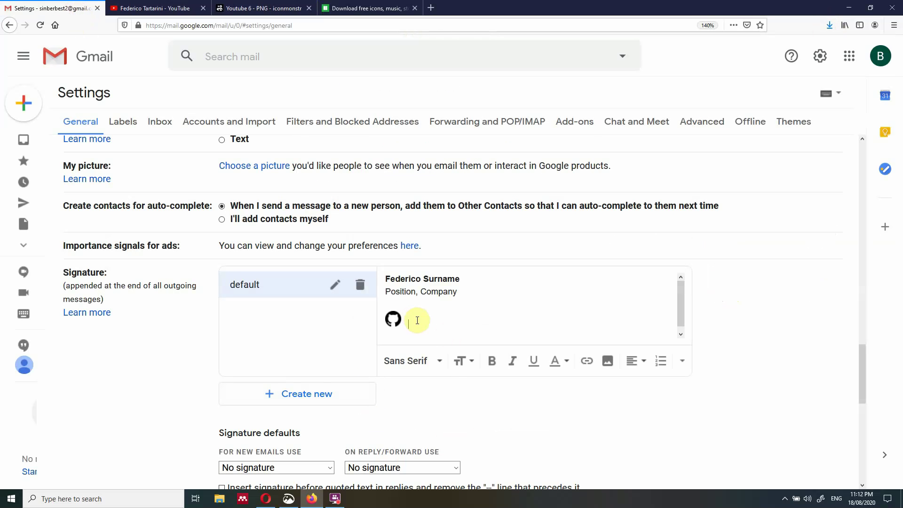
Step: Upload iconmonstr-youtube-6-24 into the signature beside the GitHub icon
left_click(606, 361)
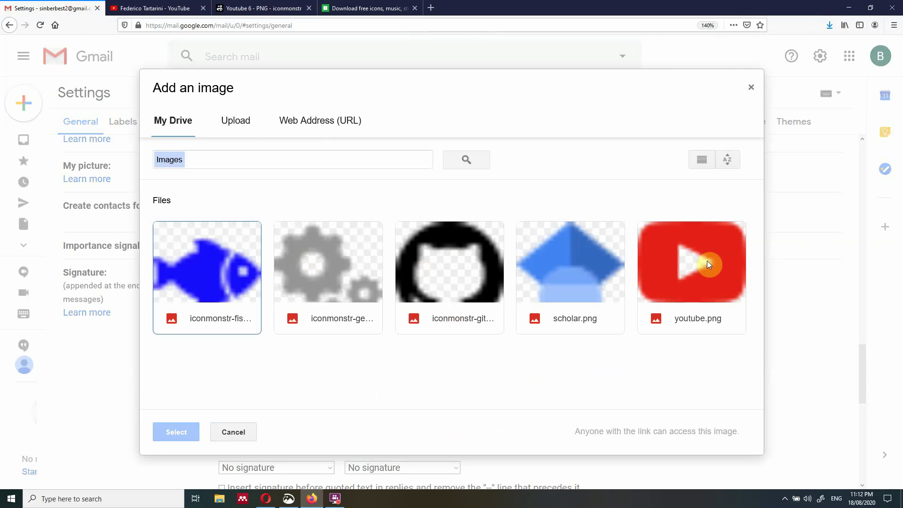
left_click(228, 121)
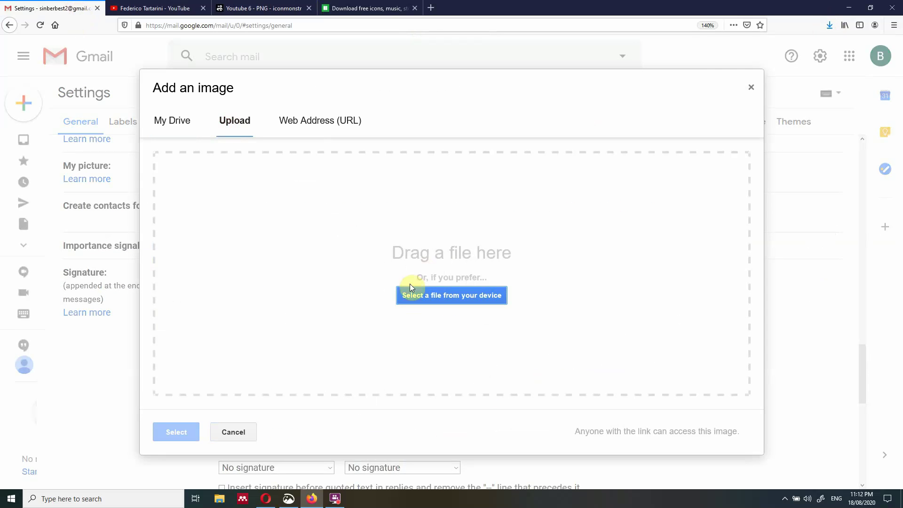
left_click(502, 297)
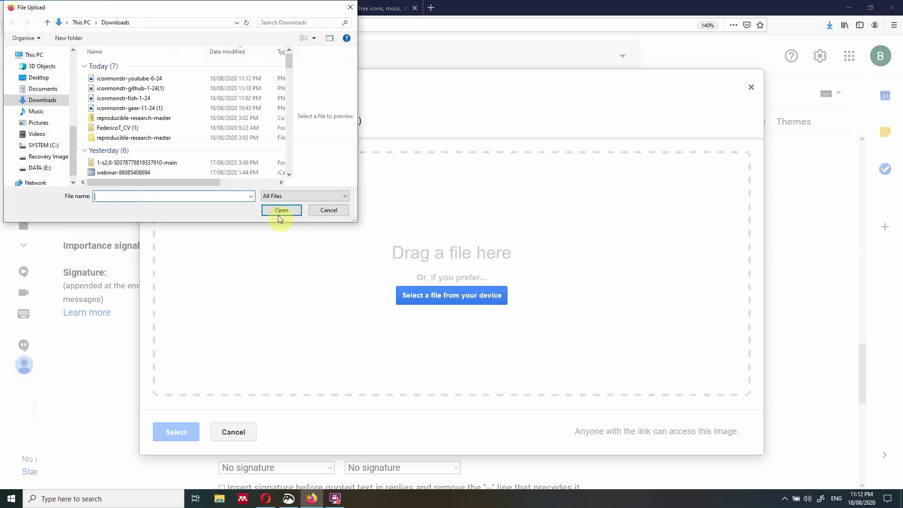
left_click(129, 79)
left_click(279, 211)
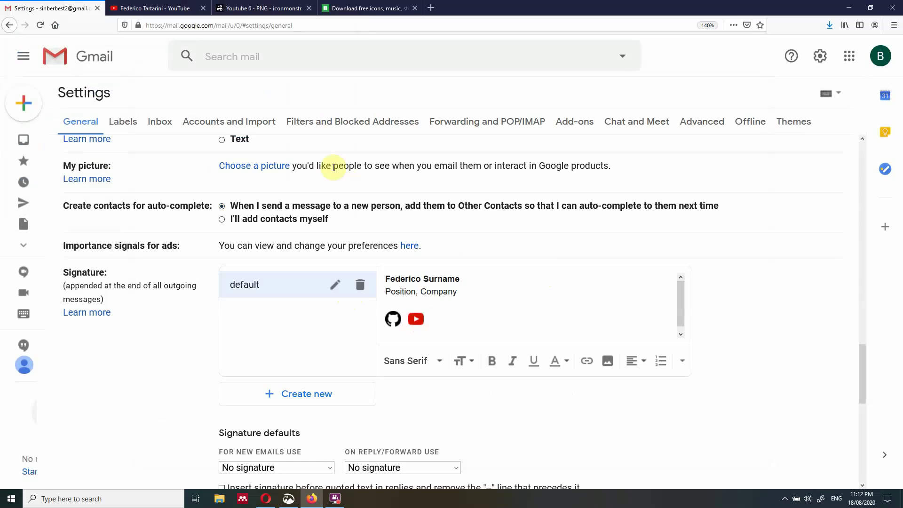
Step: Copy the YouTube channel's videos page address from the YouTube tab
left_click(174, 8)
left_click(305, 28)
triple_click(304, 27)
key("ctrl+c")
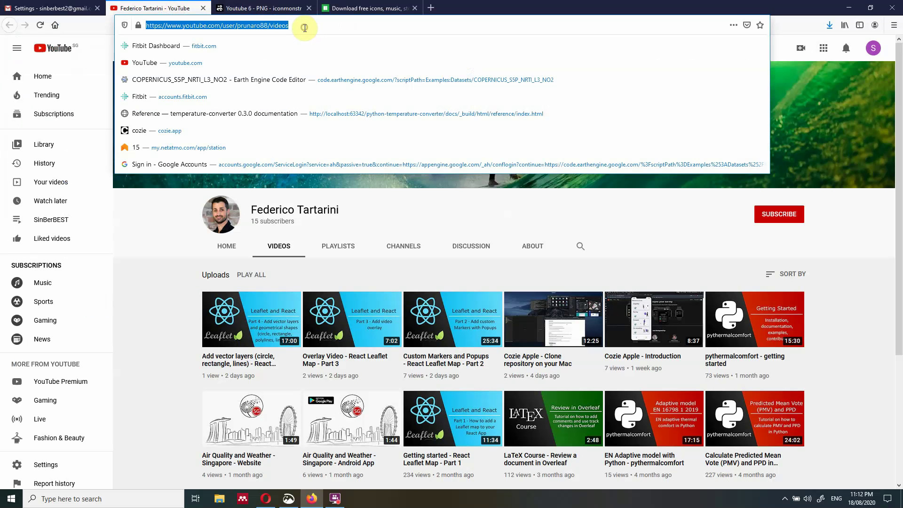
left_click(56, 8)
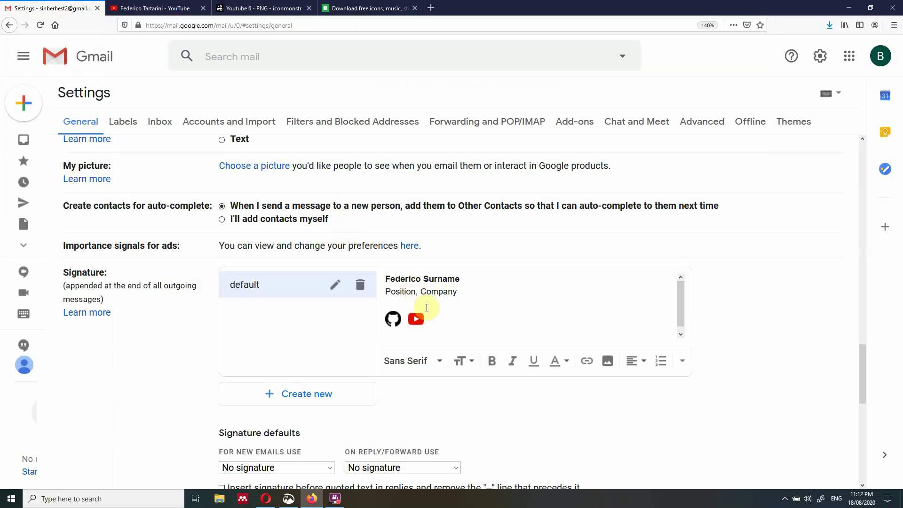
Step: Link the red YouTube signature icon to the copied channel URL, leaving the display text empty
left_click(413, 318)
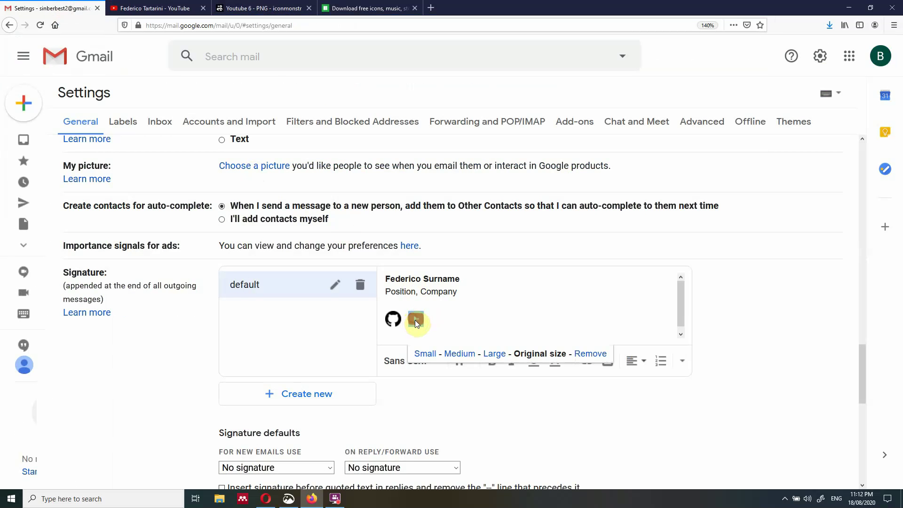
key("ctrl+k")
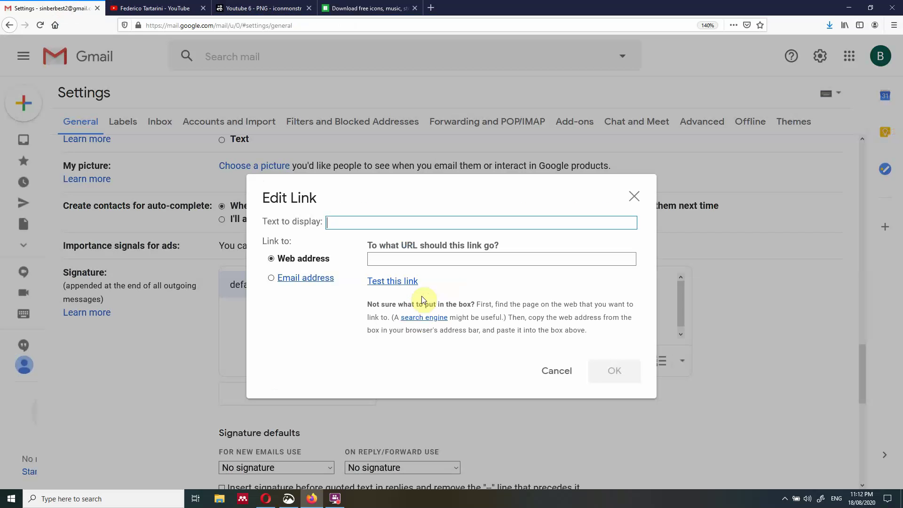
left_click(424, 260)
key("ctrl+v")
left_click_drag(526, 222, 299, 221)
key("BackSpace")
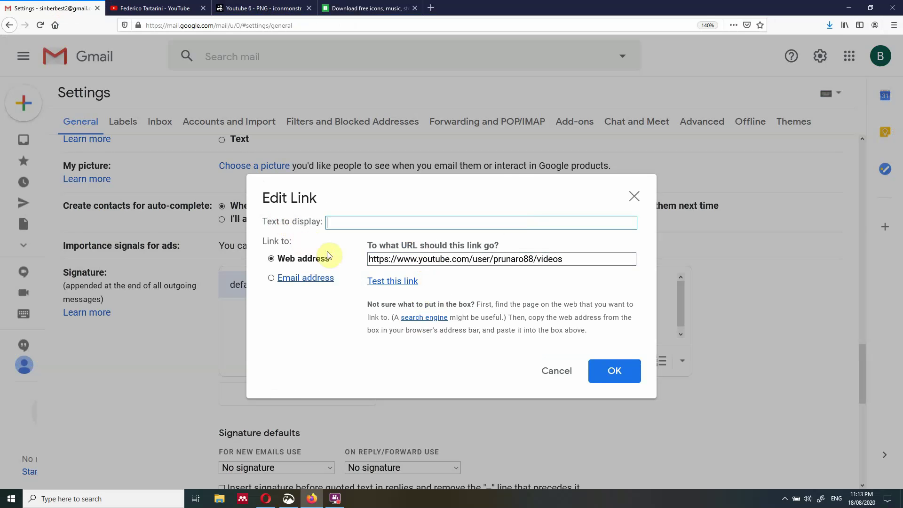
left_click(601, 368)
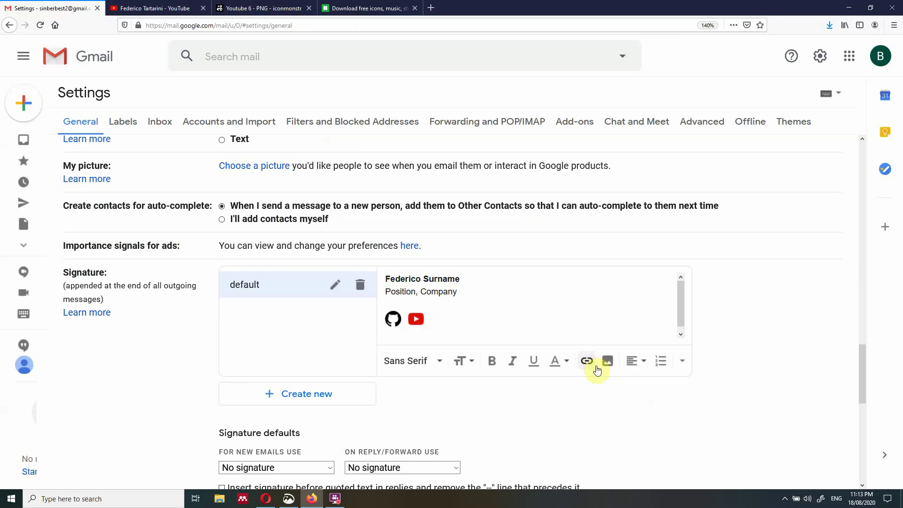
Step: Set 'For new emails use' to the default signature
scroll(366, 353, "down", 2)
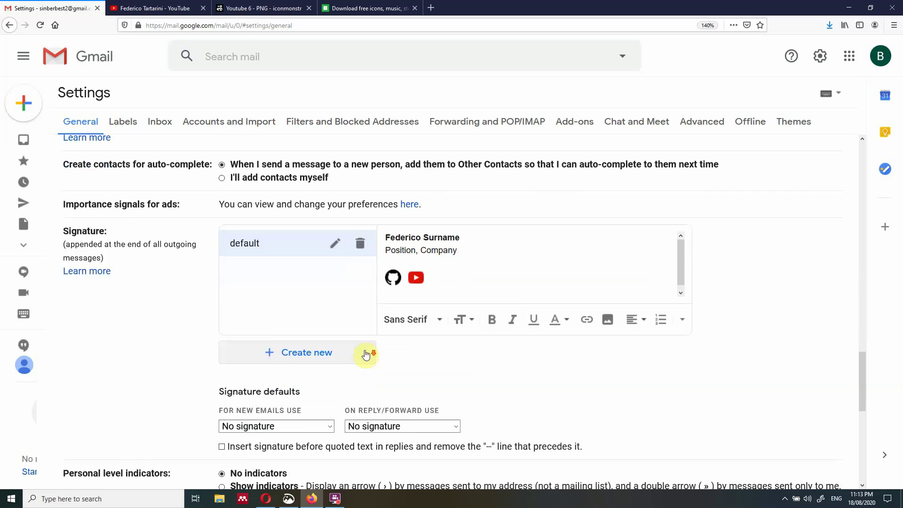
left_click_drag(221, 372, 304, 376)
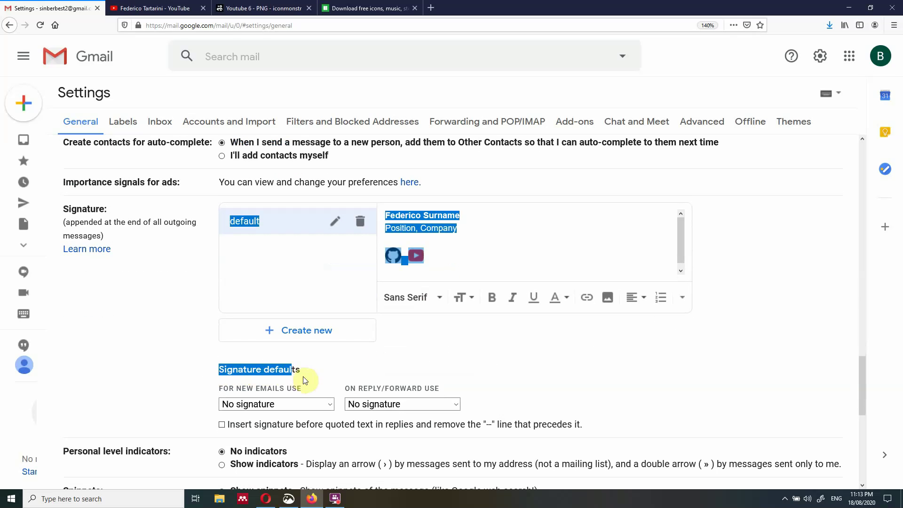
left_click(253, 404)
left_click(253, 435)
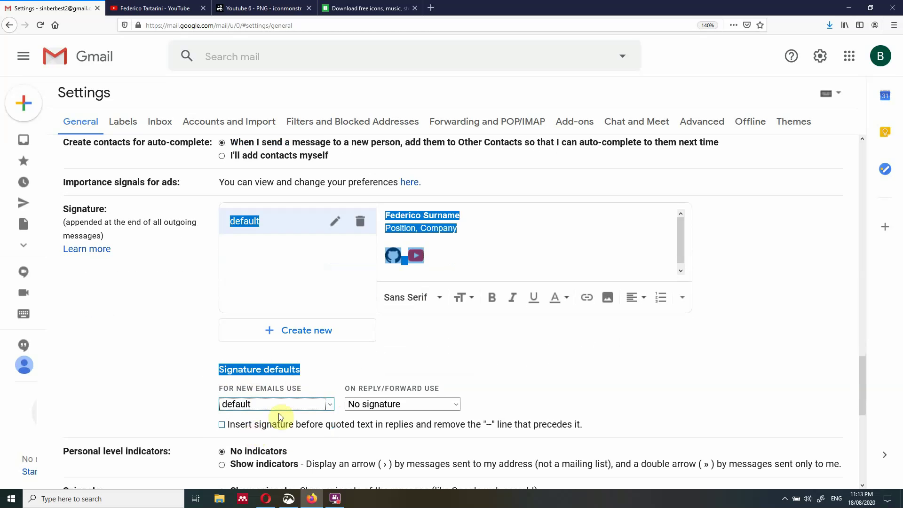
left_click(341, 373)
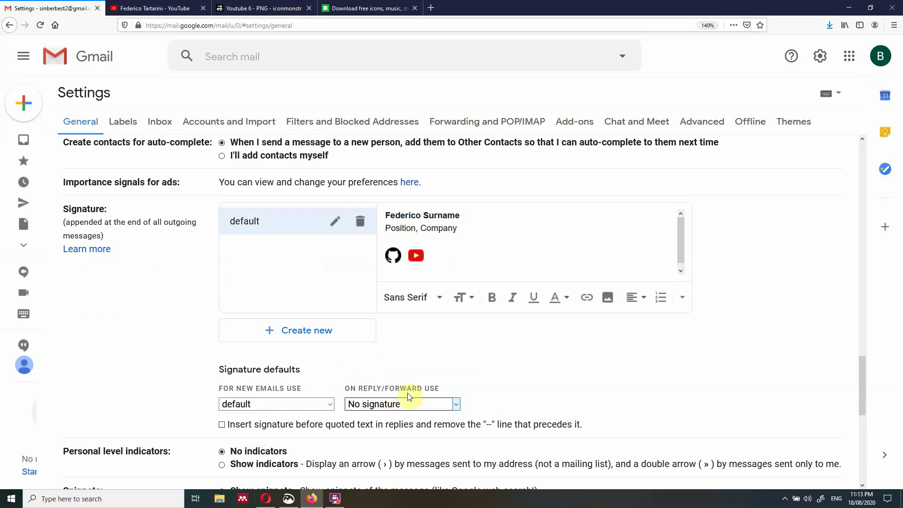
Step: Keep replies and forwards at No signature and save the settings
scroll(400, 407, "down", 2)
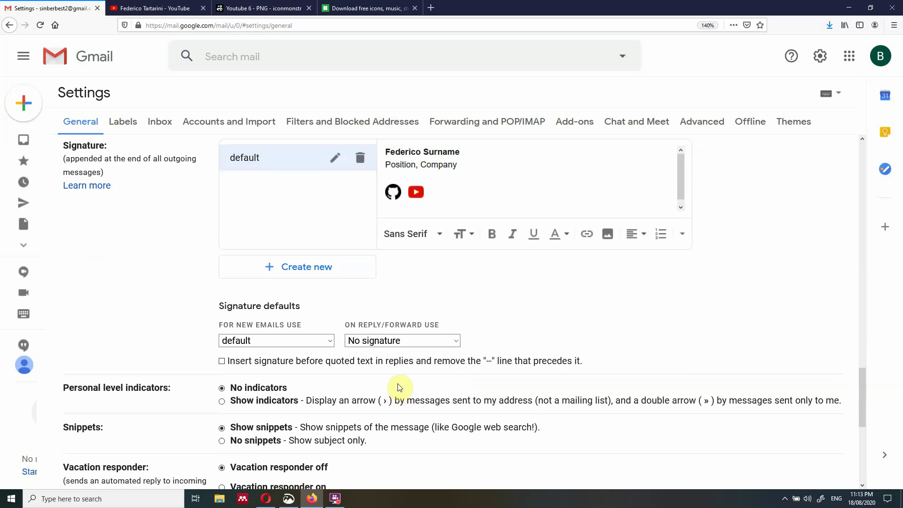
left_click(380, 341)
left_click(382, 341)
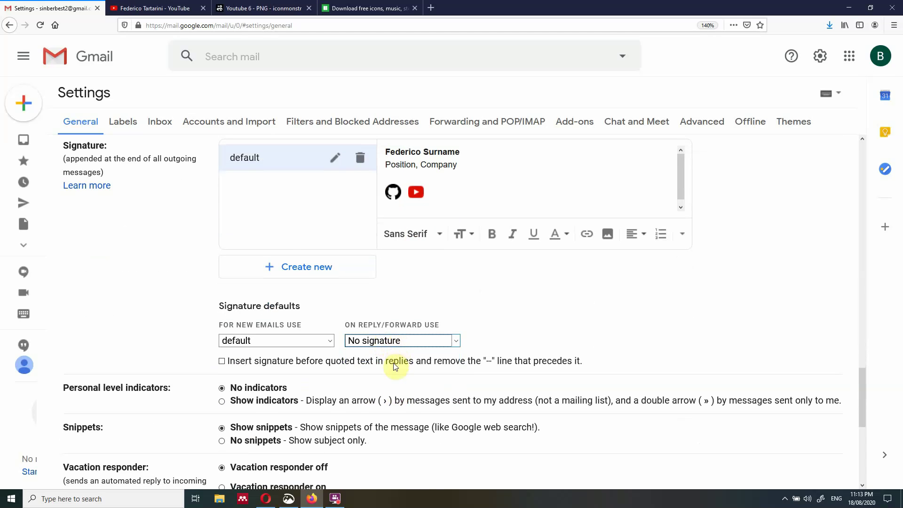
scroll(393, 365, "down", 5)
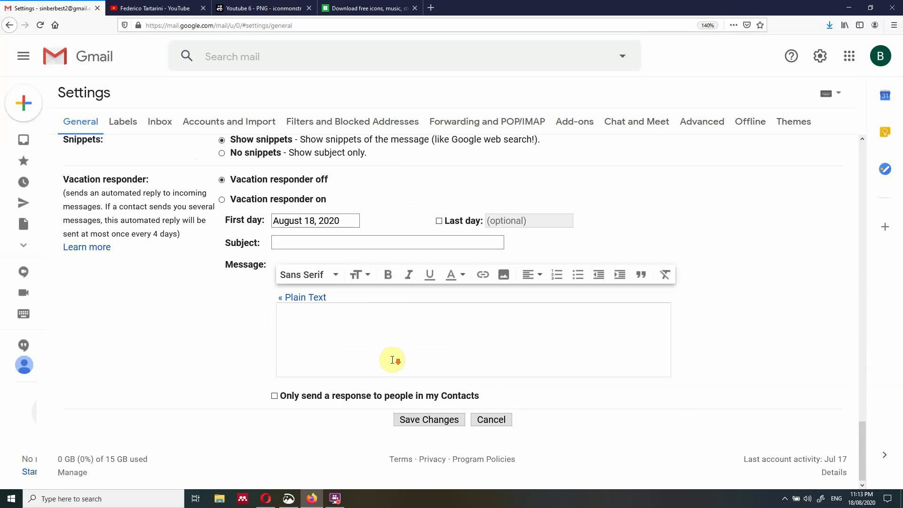
left_click(411, 417)
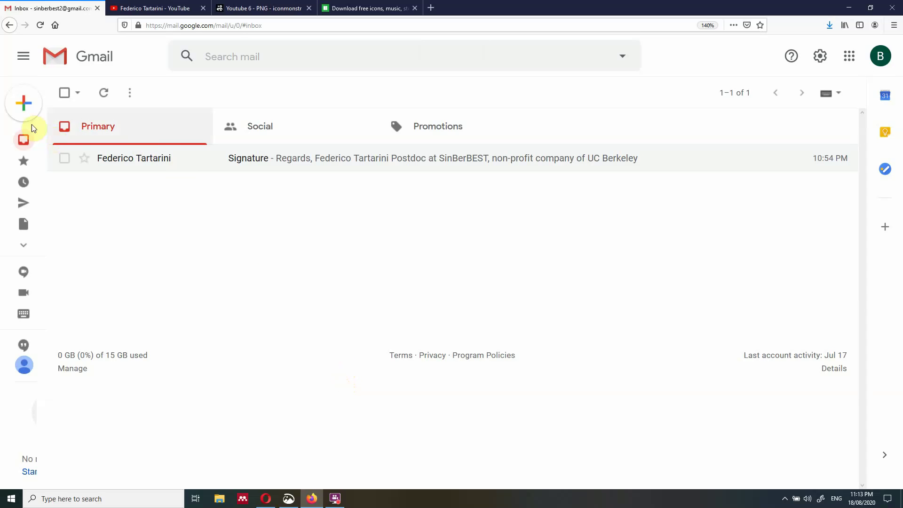
Step: Compose a new message and check the signature's name line and the GitHub icon's link
mouse_move(23, 115)
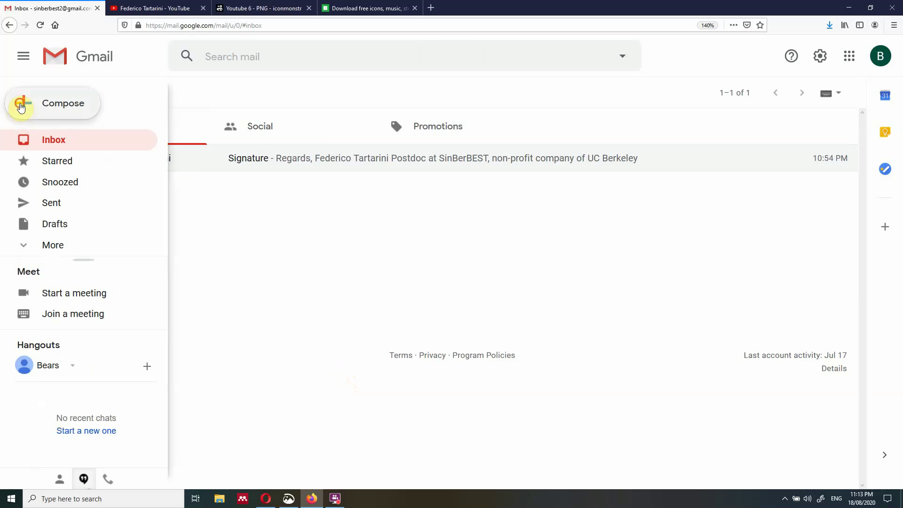
left_click(21, 107)
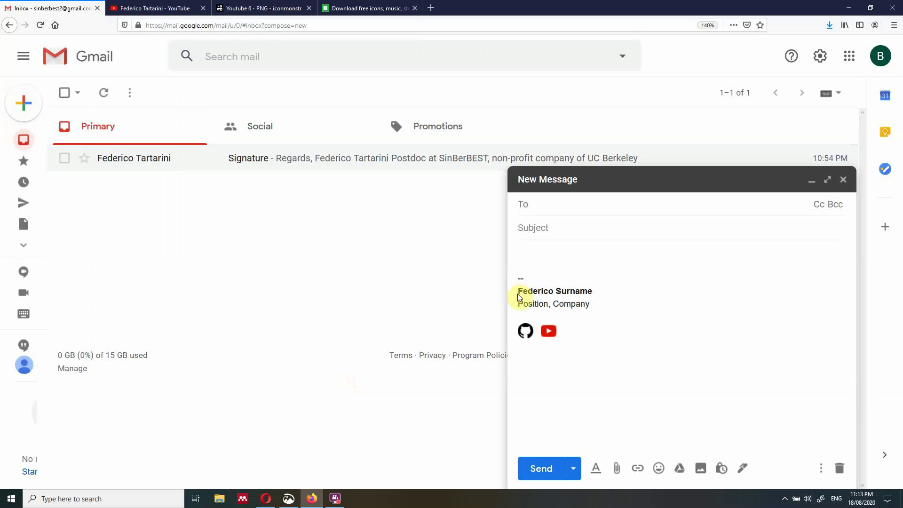
left_click_drag(517, 290, 603, 298)
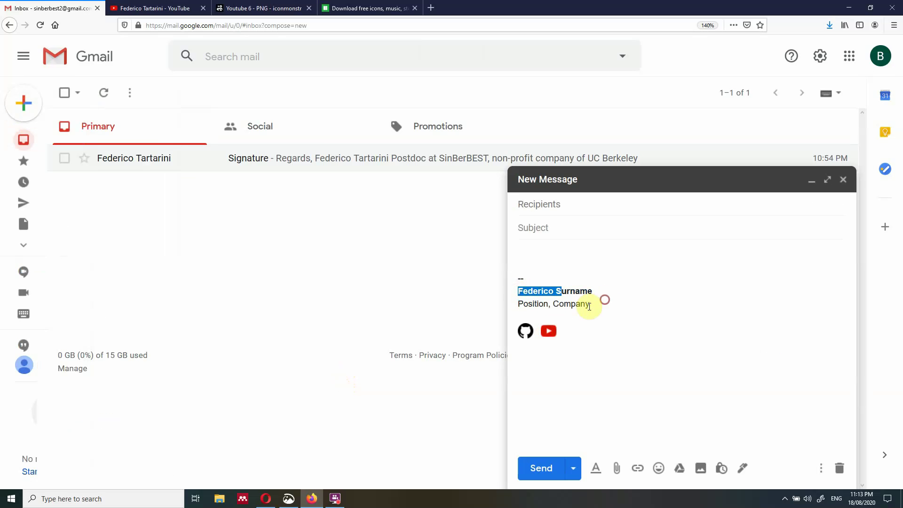
left_click(525, 333)
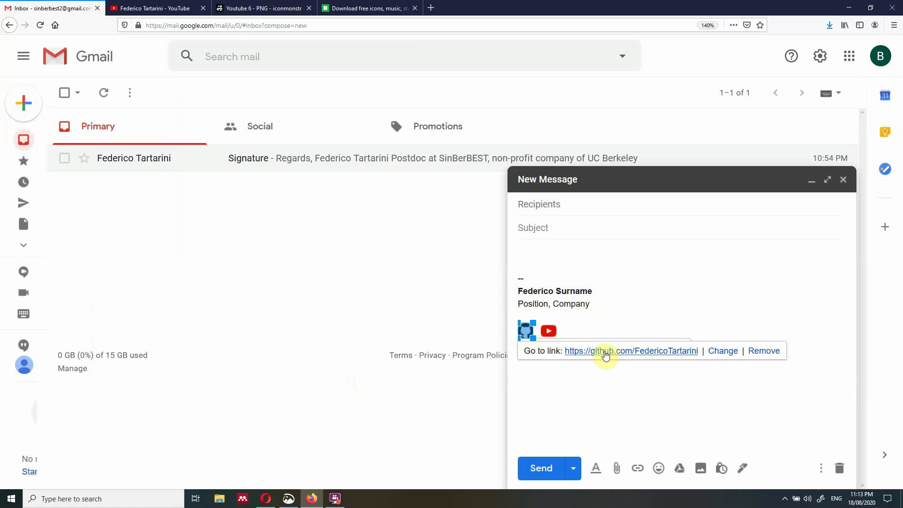
left_click(598, 329)
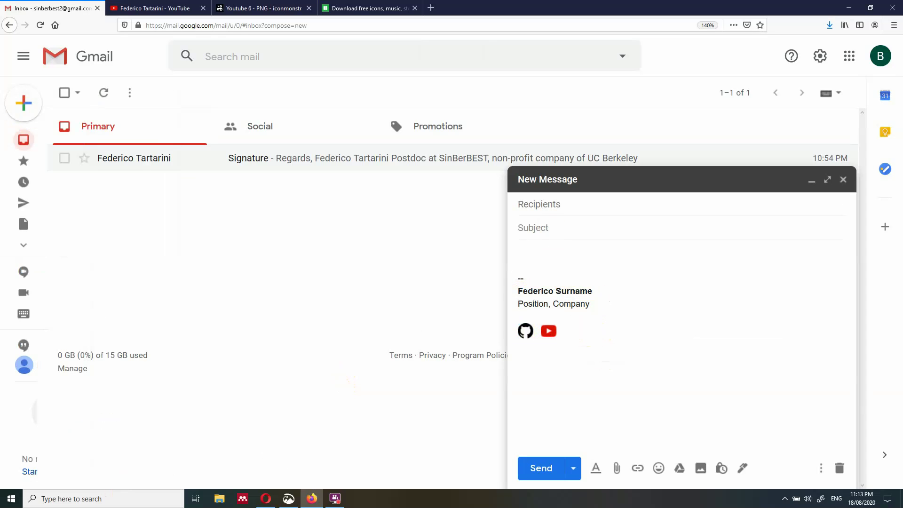
Step: Address the test message to your own account and send it without a subject
key("super+3")
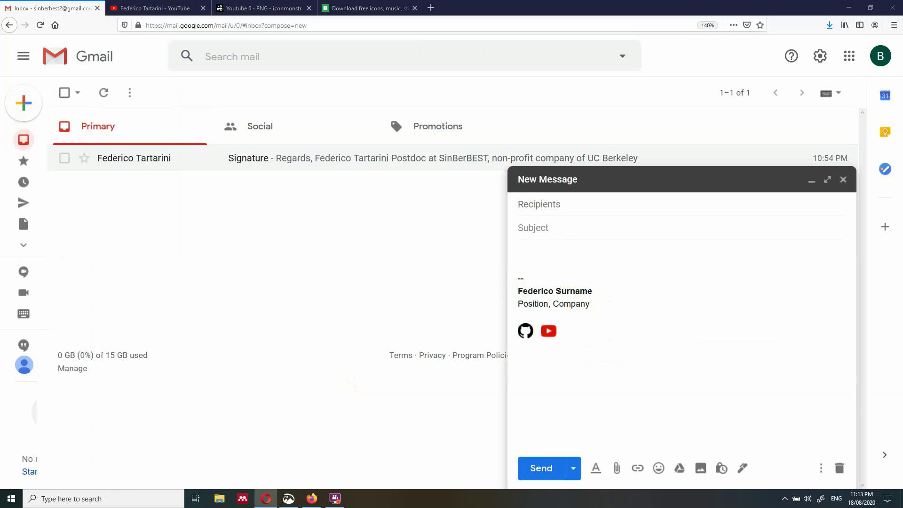
left_click(616, 208)
key("ctrl+v")
left_click(542, 469)
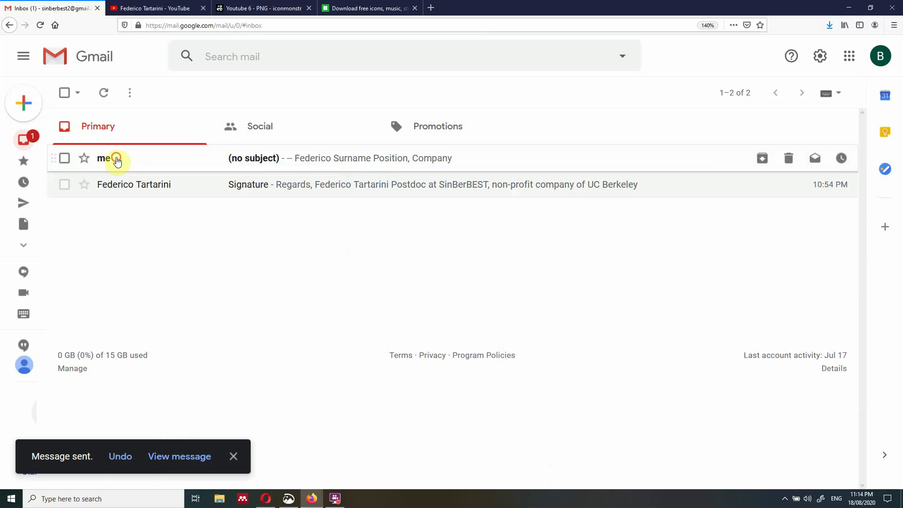
Step: Open the received test email, verify the GitHub icon opens the GitHub profile, then open Quick settings
left_click(116, 160)
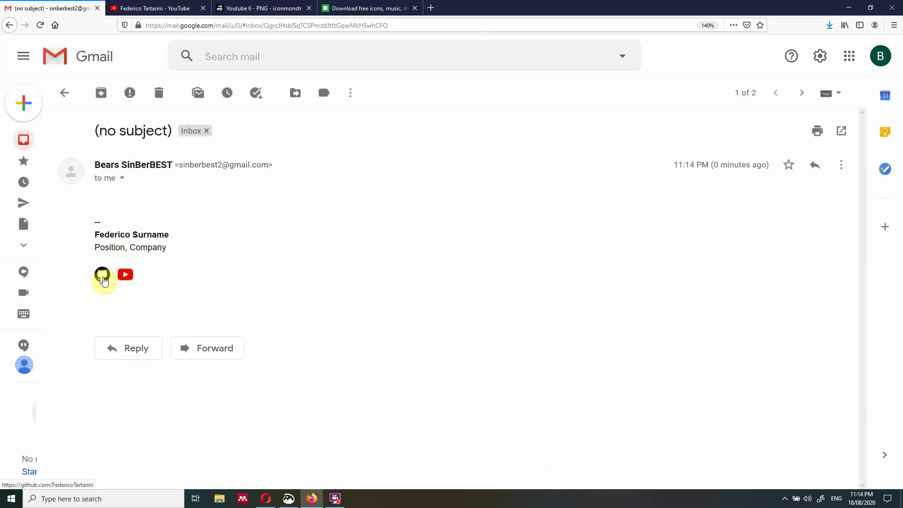
left_click(103, 278)
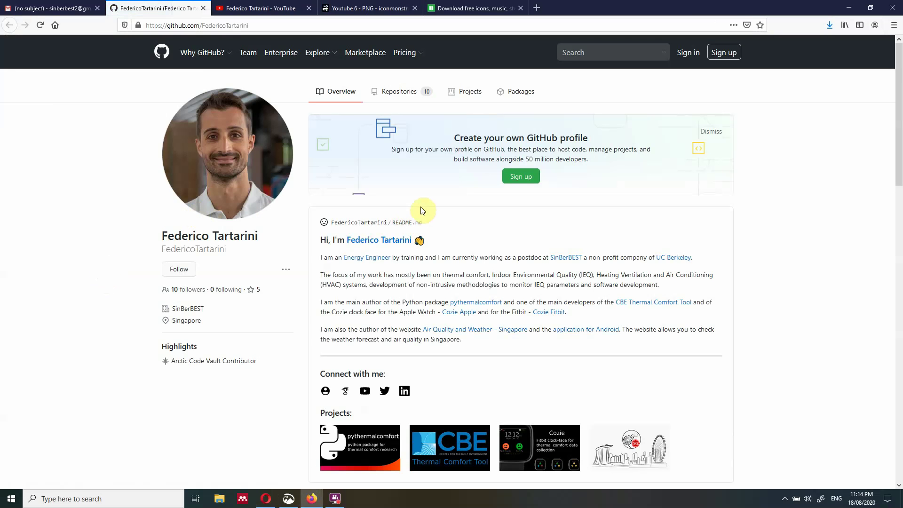
left_click(203, 8)
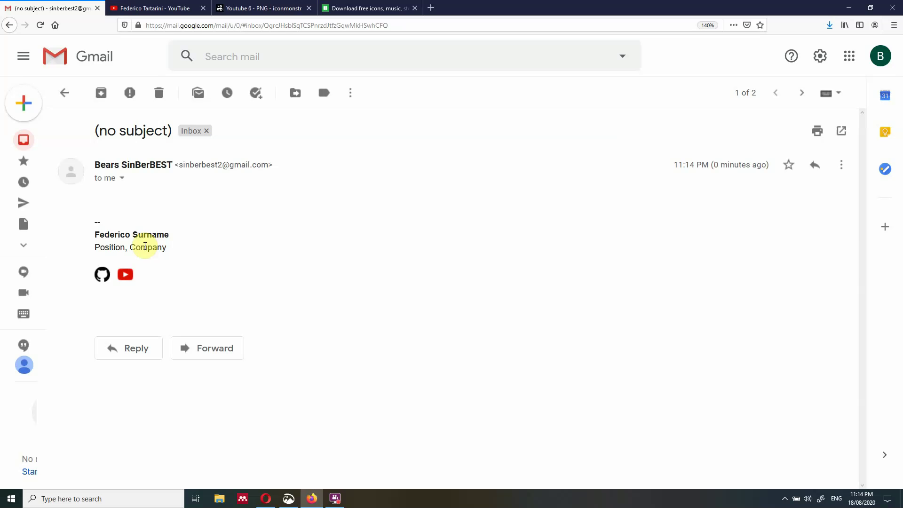
left_click_drag(100, 223, 97, 224)
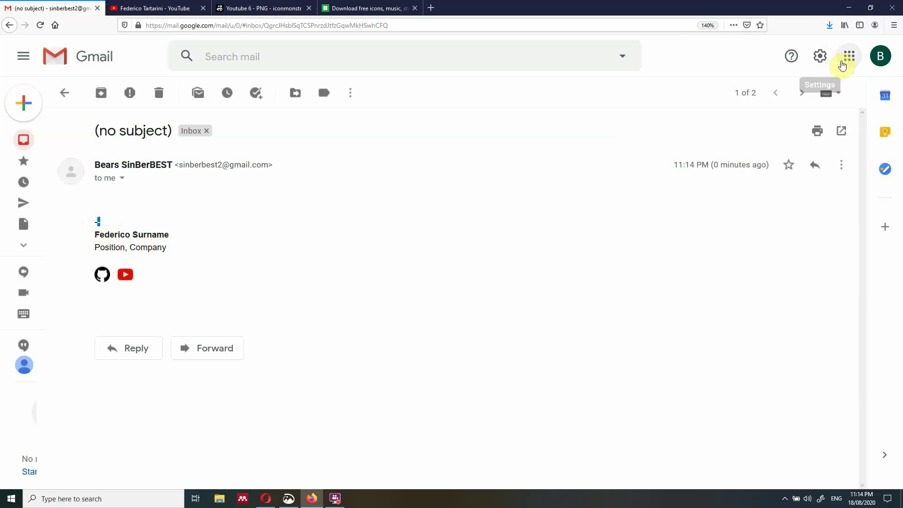
left_click(820, 56)
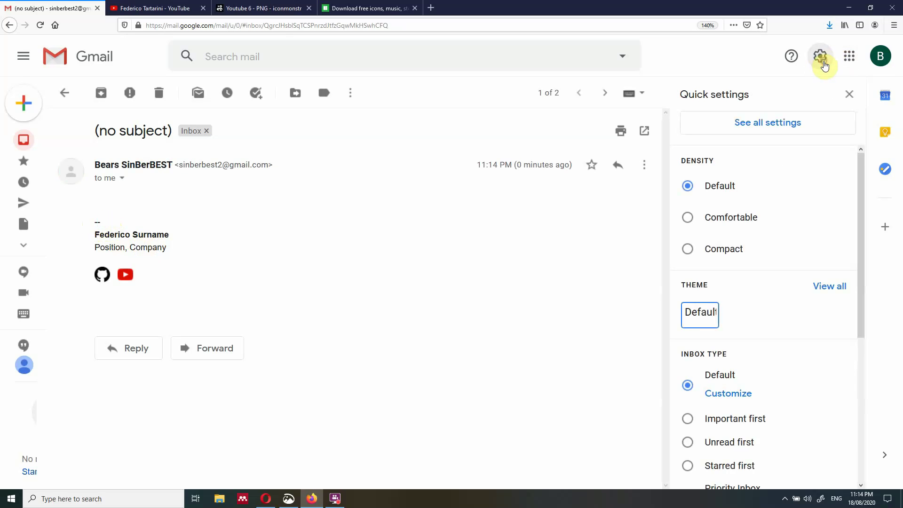
Step: In all settings, enable 'Insert signature before quoted text' to drop the '--' line, save, and compose
left_click(754, 124)
scroll(413, 271, "down", 10)
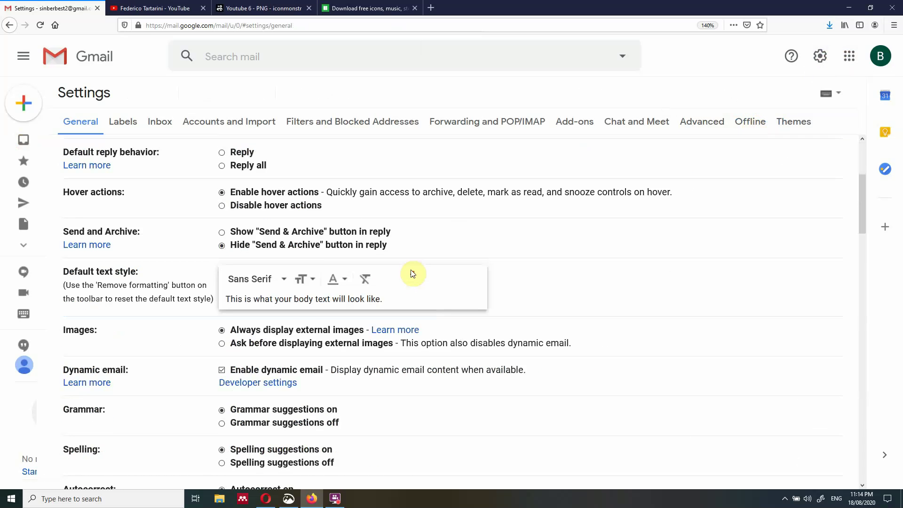
scroll(413, 271, "down", 12)
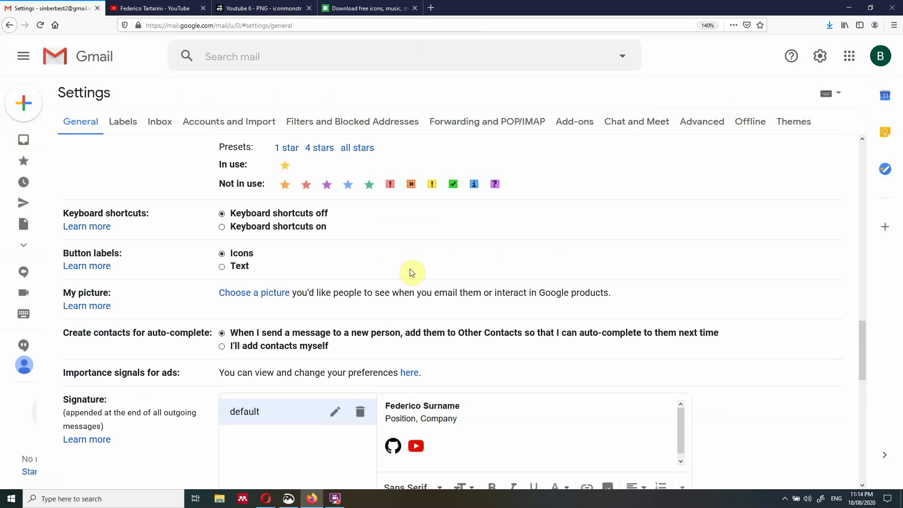
scroll(409, 263, "down", 2)
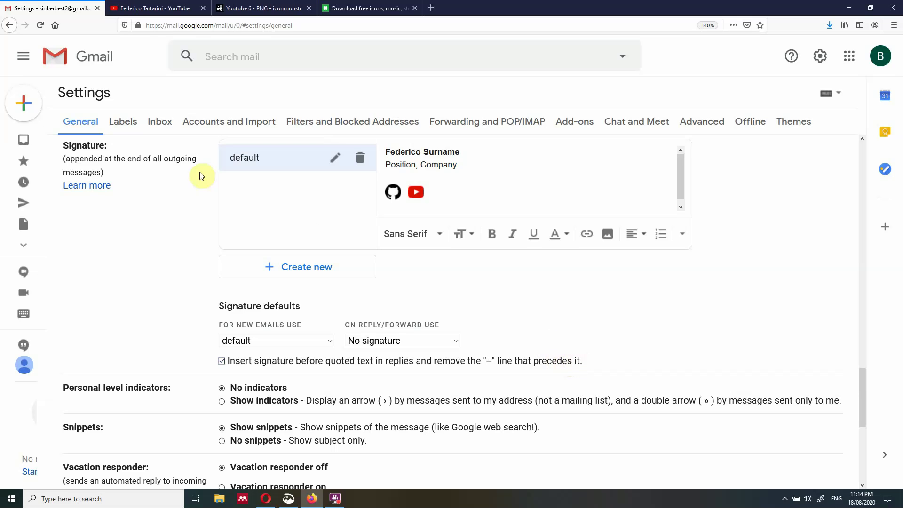
scroll(447, 365, "down", 5)
left_click(435, 415)
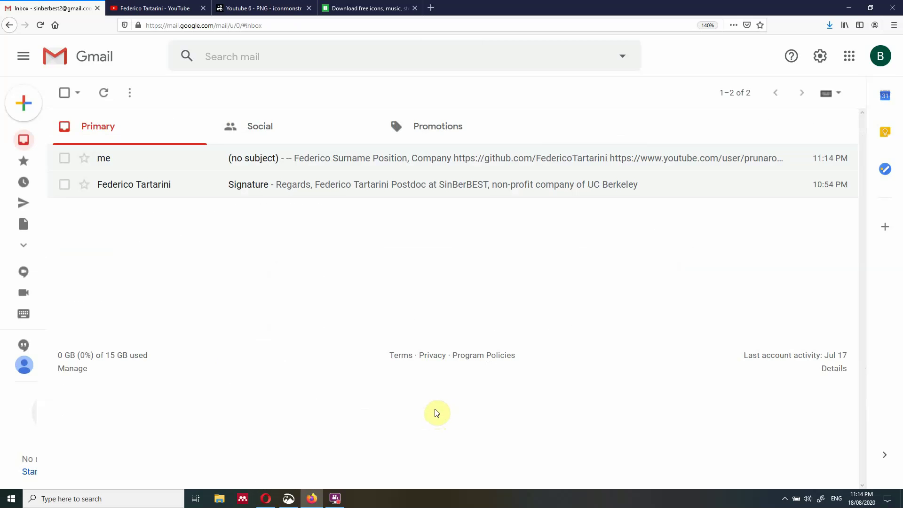
left_click(24, 105)
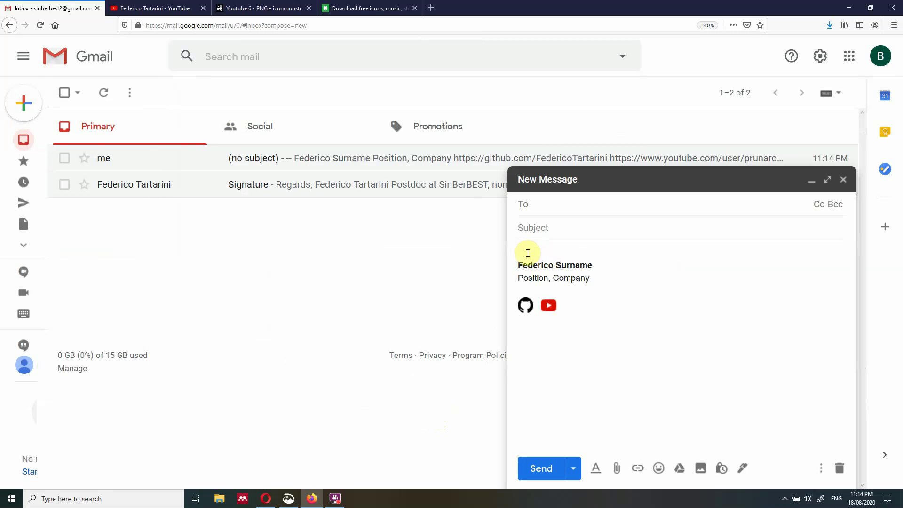